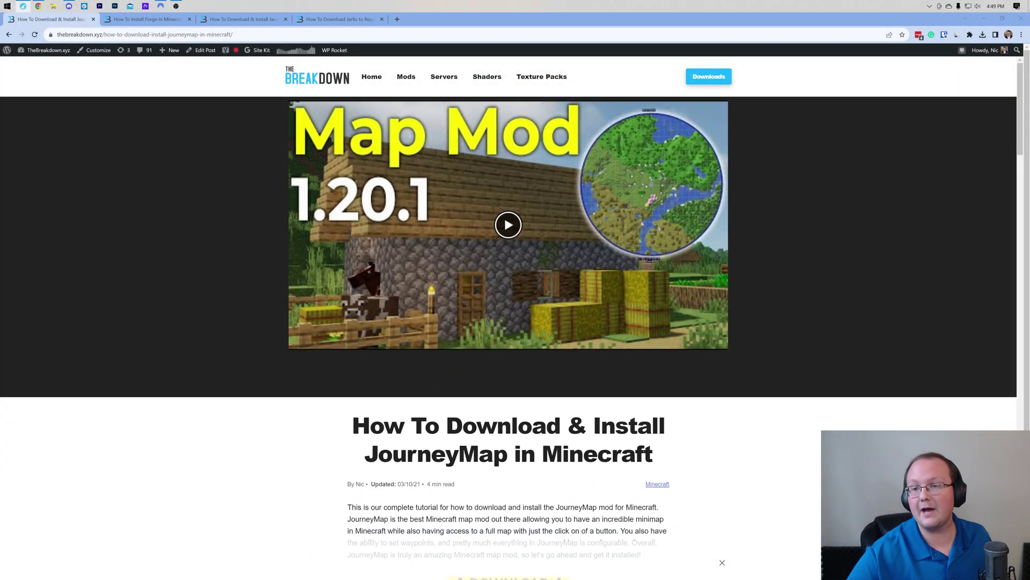
- Open the JourneyMap download page from the JourneyMap installation guide
{"action": "scroll", "coordinate": [345, 175], "scroll_direction": "down", "scroll_amount": 13}
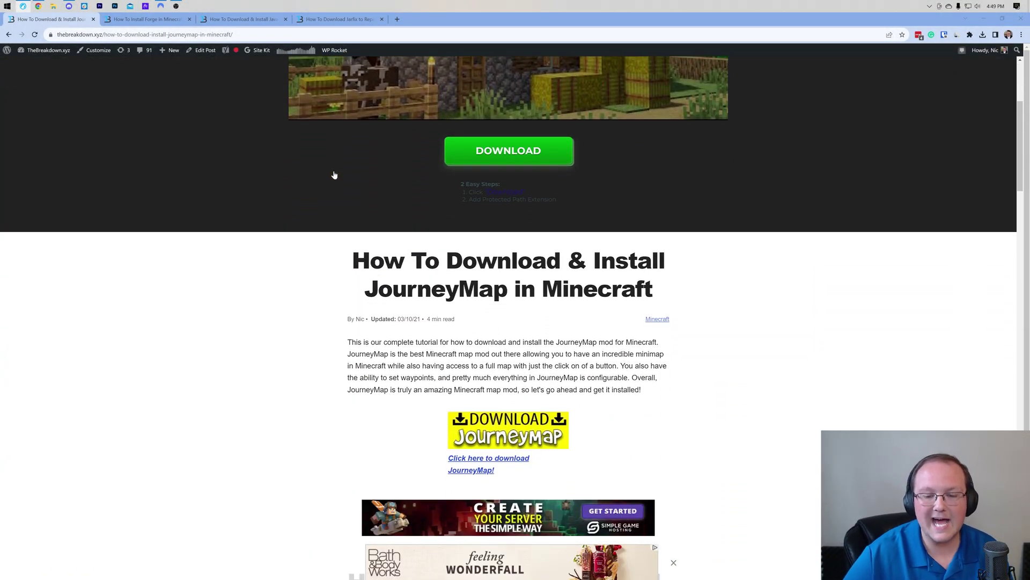
{"action": "scroll", "coordinate": [324, 195], "scroll_direction": "down", "scroll_amount": 10}
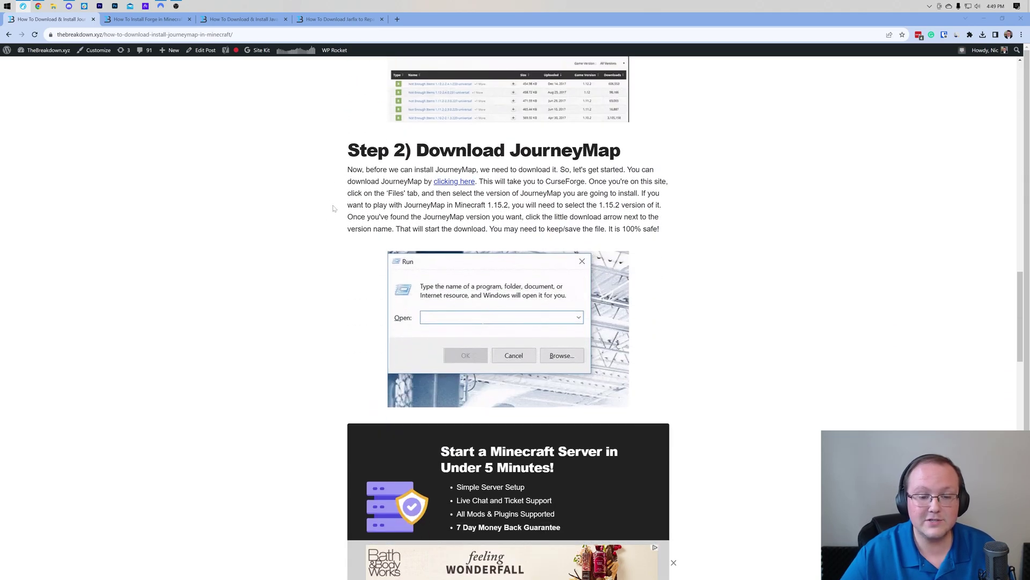
{"action": "scroll", "coordinate": [333, 268], "scroll_direction": "up", "scroll_amount": 12}
{"action": "scroll", "coordinate": [335, 283], "scroll_direction": "up", "scroll_amount": 3}
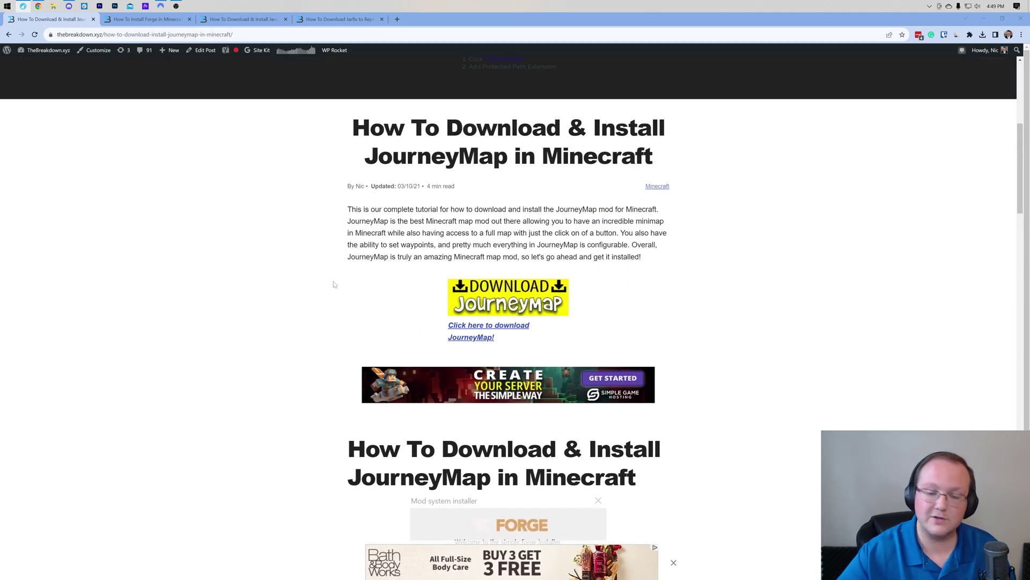
{"action": "left_click", "coordinate": [492, 297]}
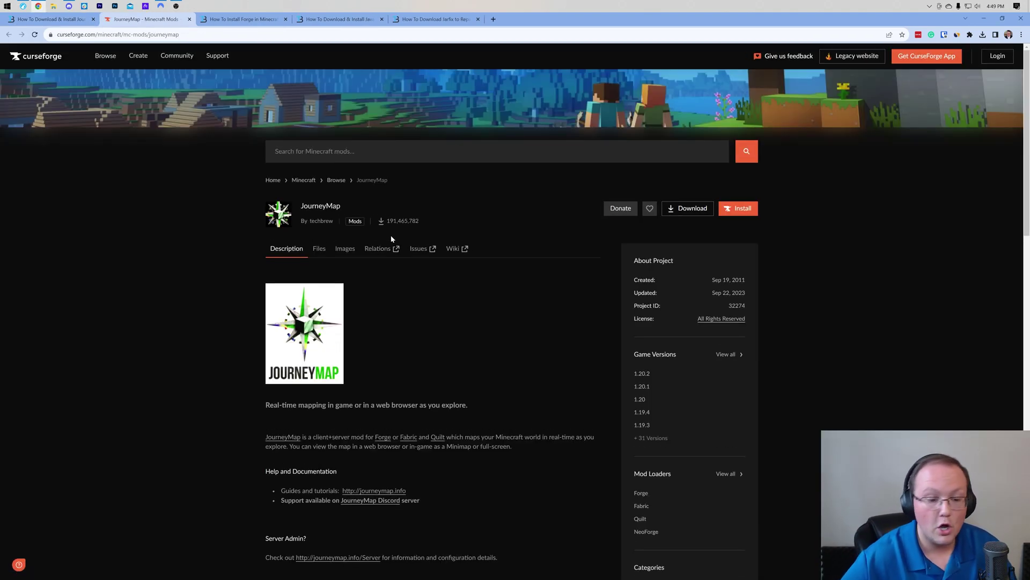
- Download the journeymap-1.20.2-5.9.14-forge file from the mod's file list
{"action": "left_click", "coordinate": [319, 249]}
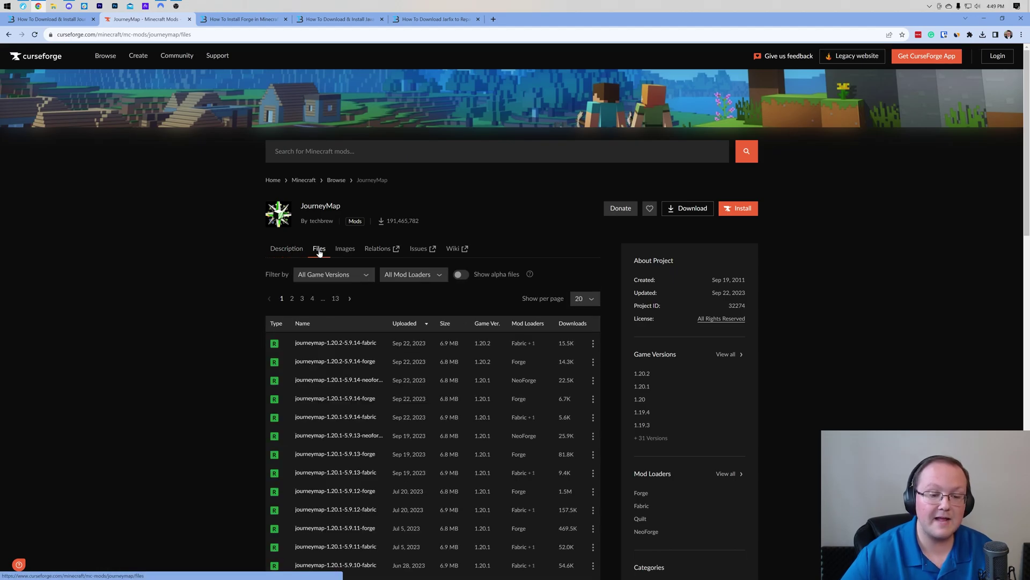
{"action": "scroll", "coordinate": [324, 255], "scroll_direction": "down", "scroll_amount": 1}
{"action": "scroll", "coordinate": [324, 256], "scroll_direction": "down", "scroll_amount": 1}
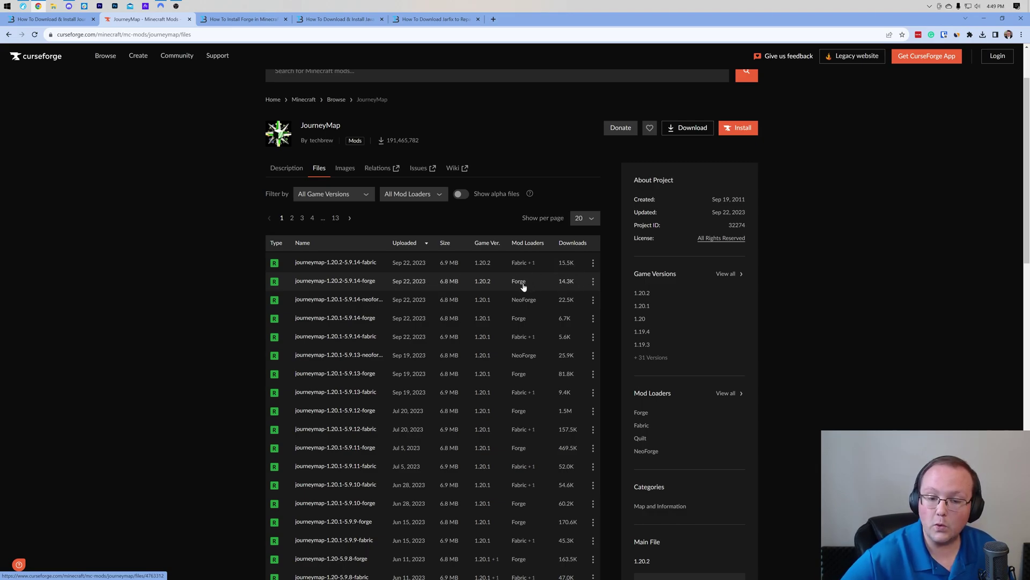
{"action": "left_click", "coordinate": [594, 282]}
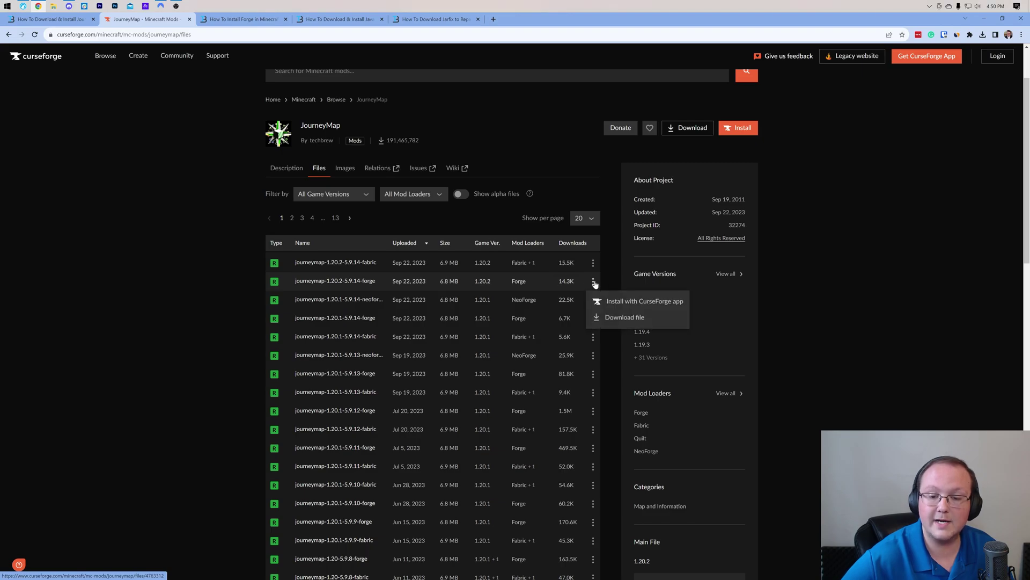
{"action": "left_click", "coordinate": [617, 318]}
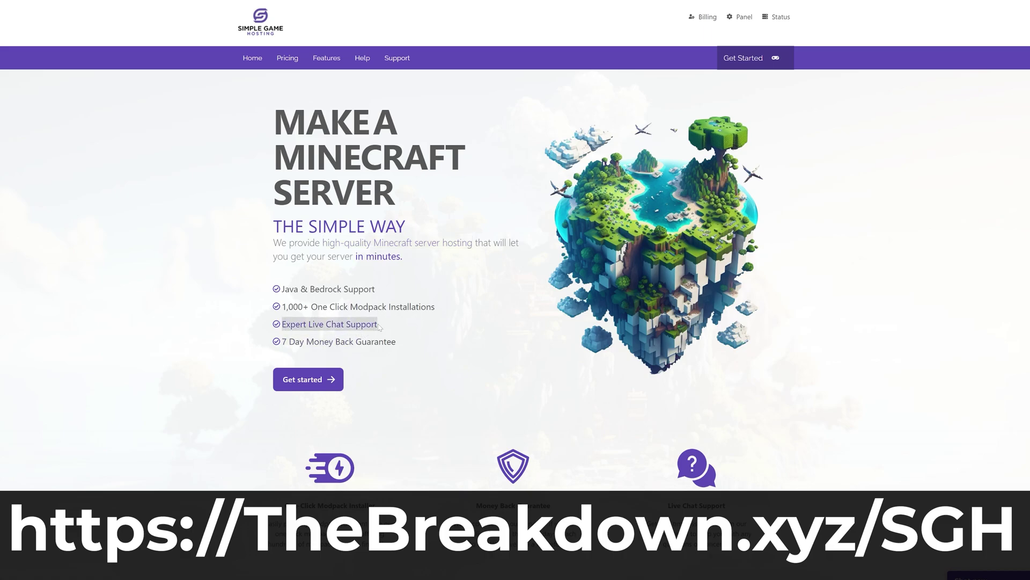
{"action": "scroll", "coordinate": [400, 328], "scroll_direction": "down", "scroll_amount": 4}
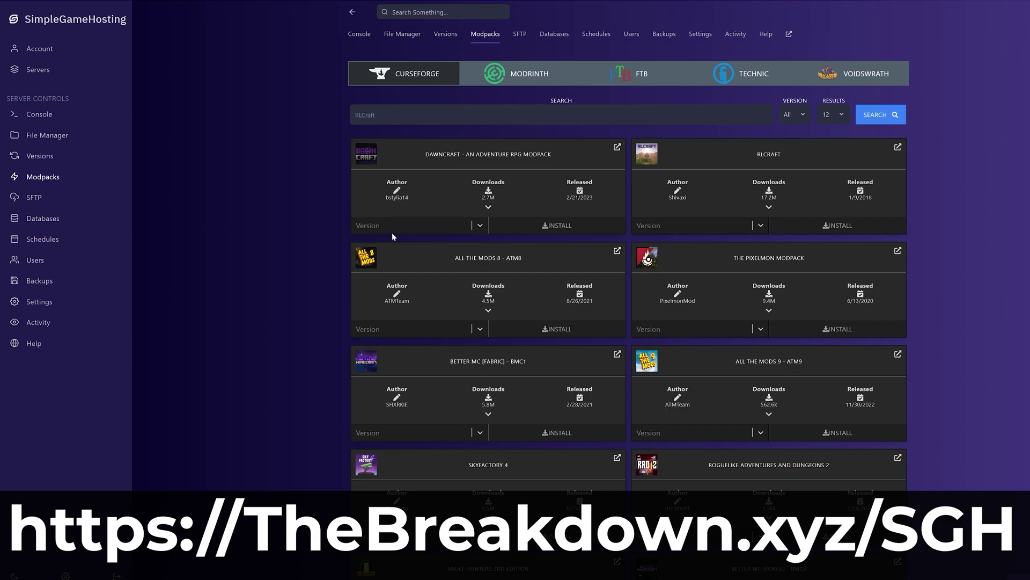
{"action": "left_click", "coordinate": [400, 233]}
{"action": "left_click", "coordinate": [411, 348]}
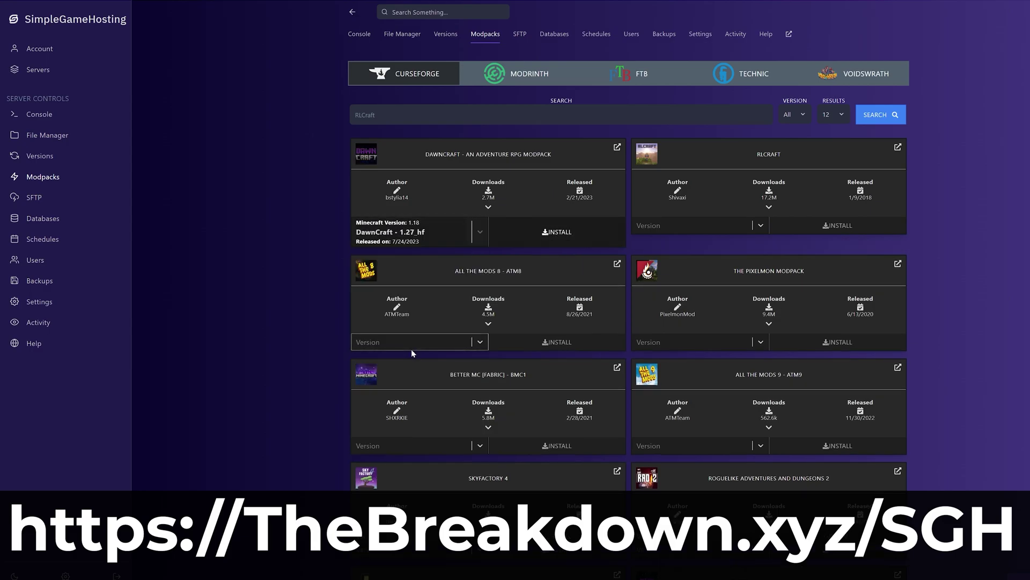
{"action": "left_click", "coordinate": [536, 239]}
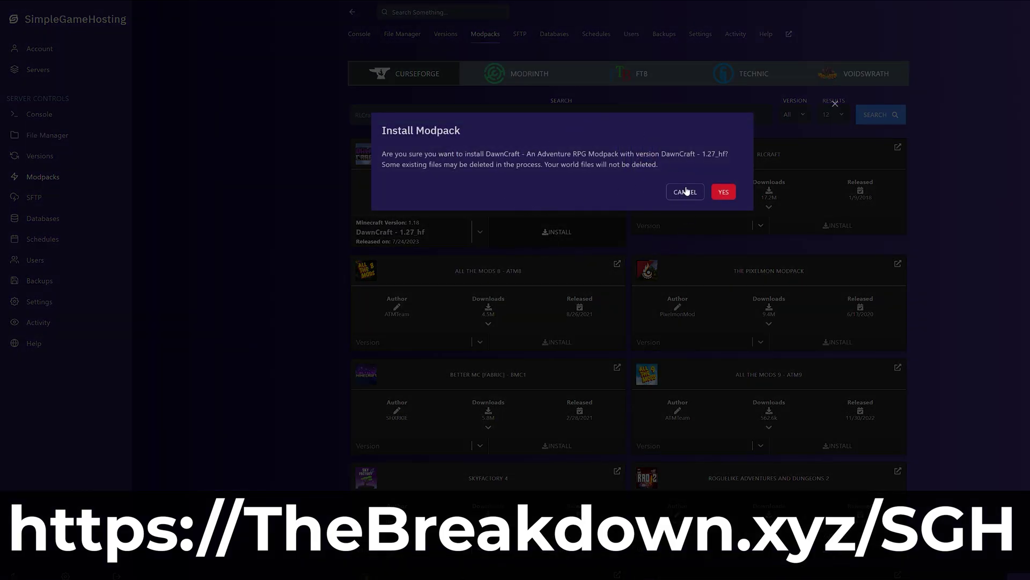
{"action": "left_click", "coordinate": [685, 192]}
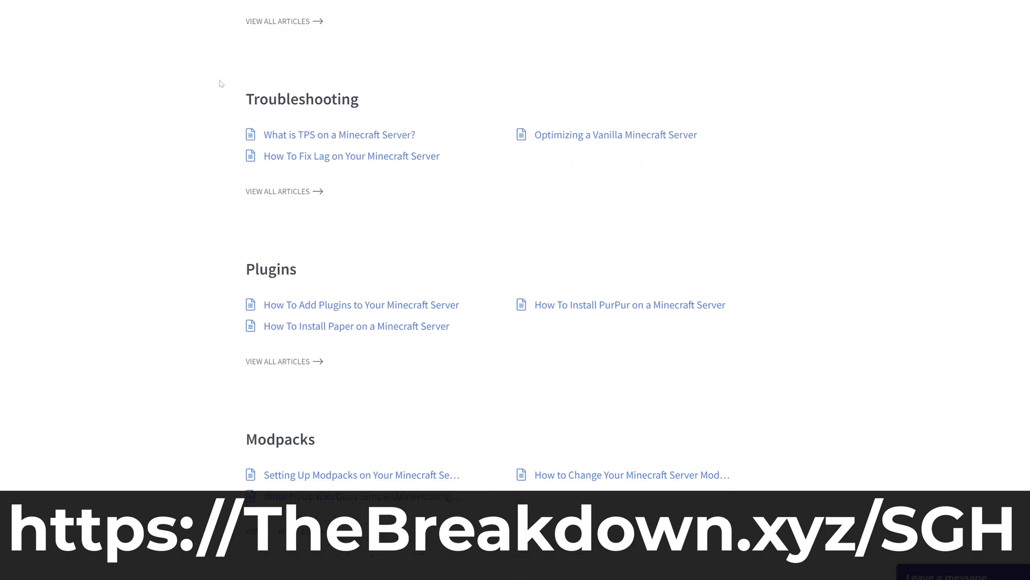
- Open the Setting Up Modpacks on Your Minecraft Server article and read its RAM guide and control panel instructions
{"action": "left_click", "coordinate": [420, 381]}
{"action": "scroll", "coordinate": [108, 295], "scroll_direction": "down", "scroll_amount": 8}
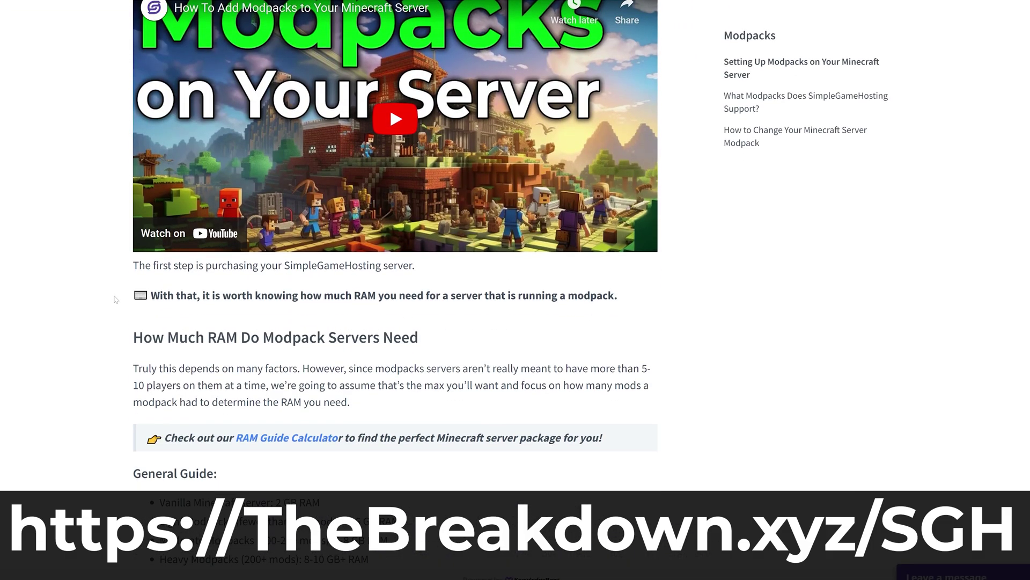
{"action": "scroll", "coordinate": [115, 299], "scroll_direction": "down", "scroll_amount": 3}
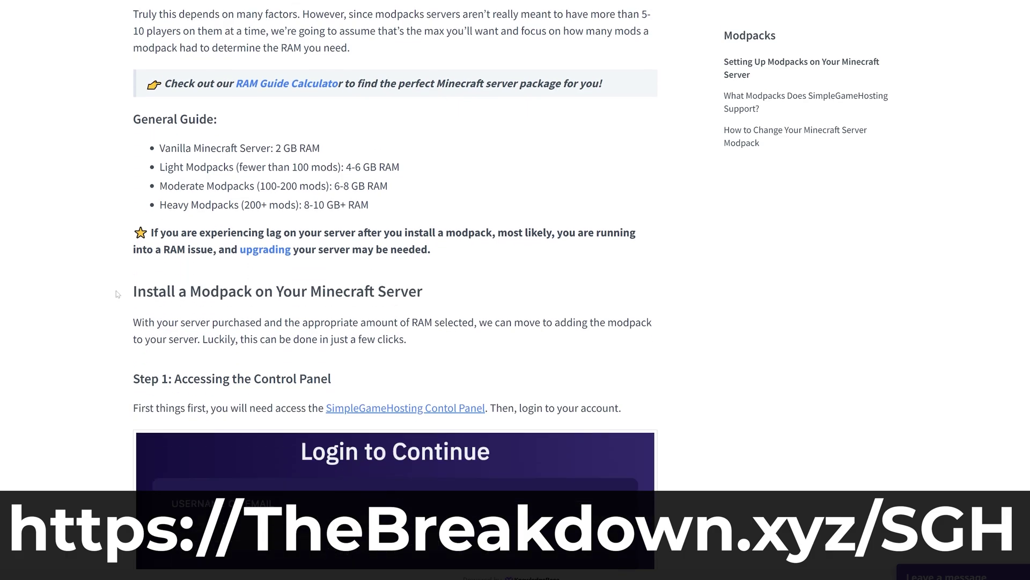
{"action": "scroll", "coordinate": [118, 294], "scroll_direction": "down", "scroll_amount": 6}
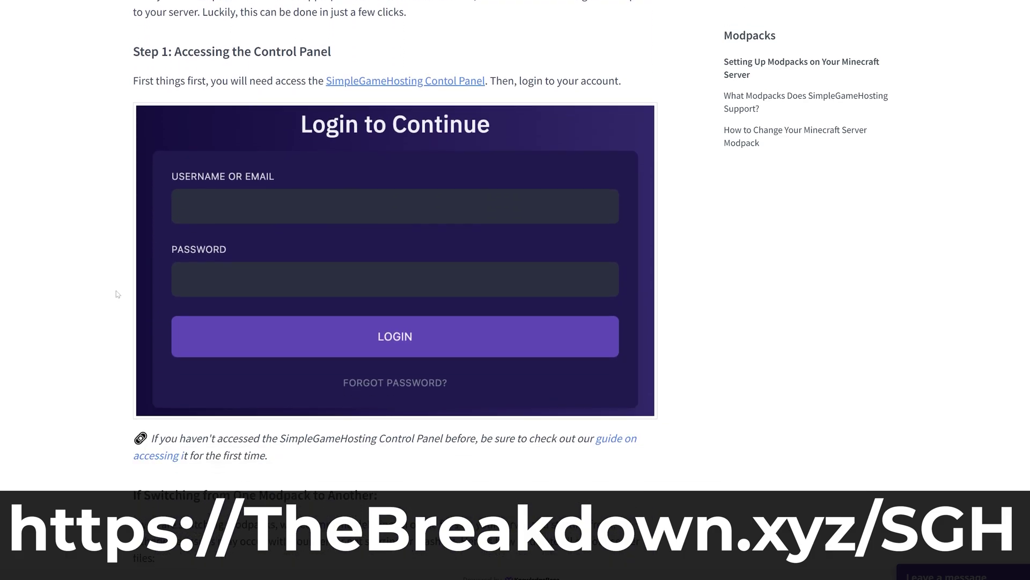
{"action": "scroll", "coordinate": [118, 293], "scroll_direction": "down", "scroll_amount": 3}
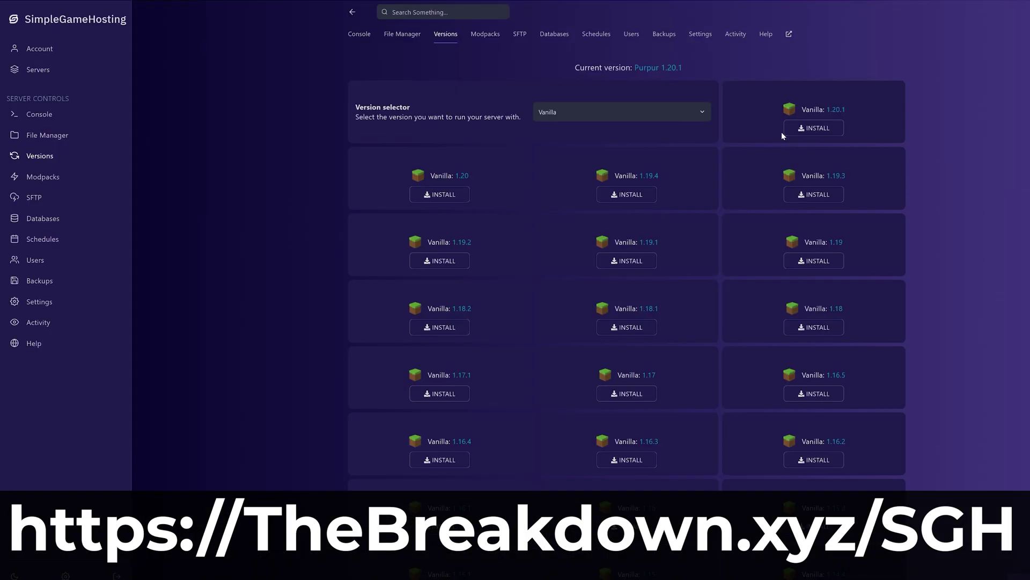
- Choose Vanilla 1.20.1 for installation on the game server
{"action": "left_click", "coordinate": [805, 130]}
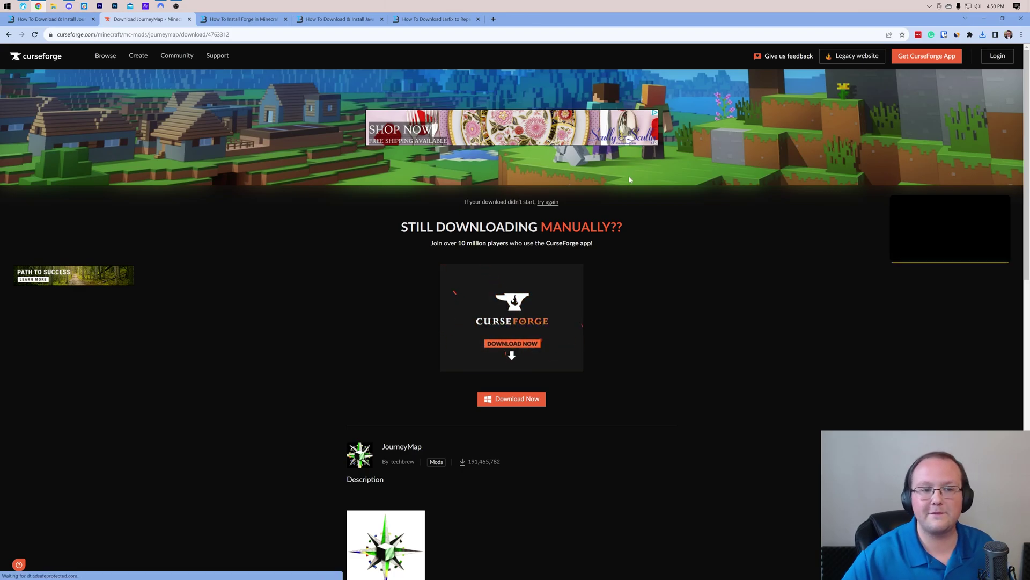
- Open the Forge download page from the Forge installation guide
{"action": "left_click", "coordinate": [242, 19]}
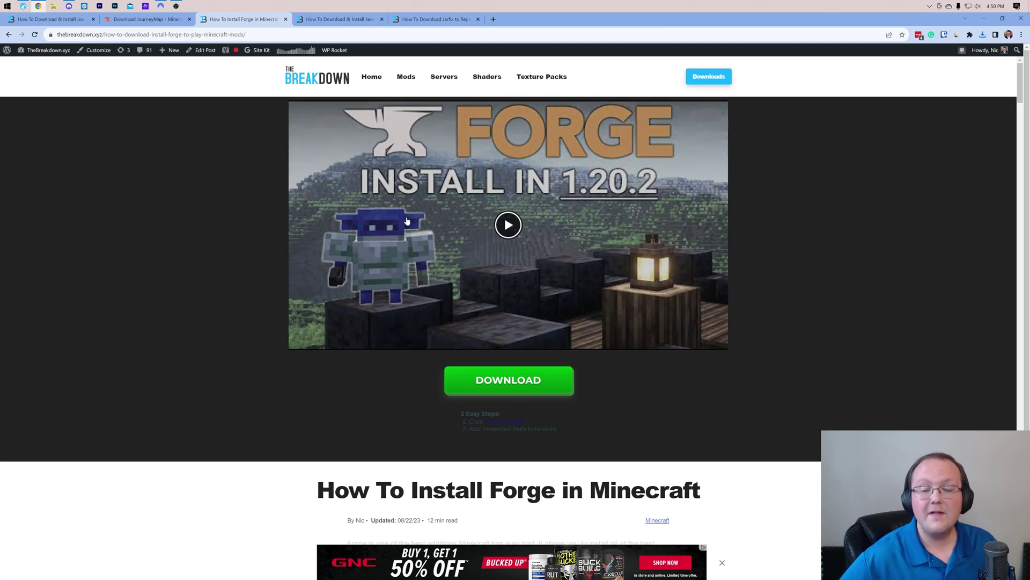
{"action": "scroll", "coordinate": [622, 371], "scroll_direction": "down", "scroll_amount": 10}
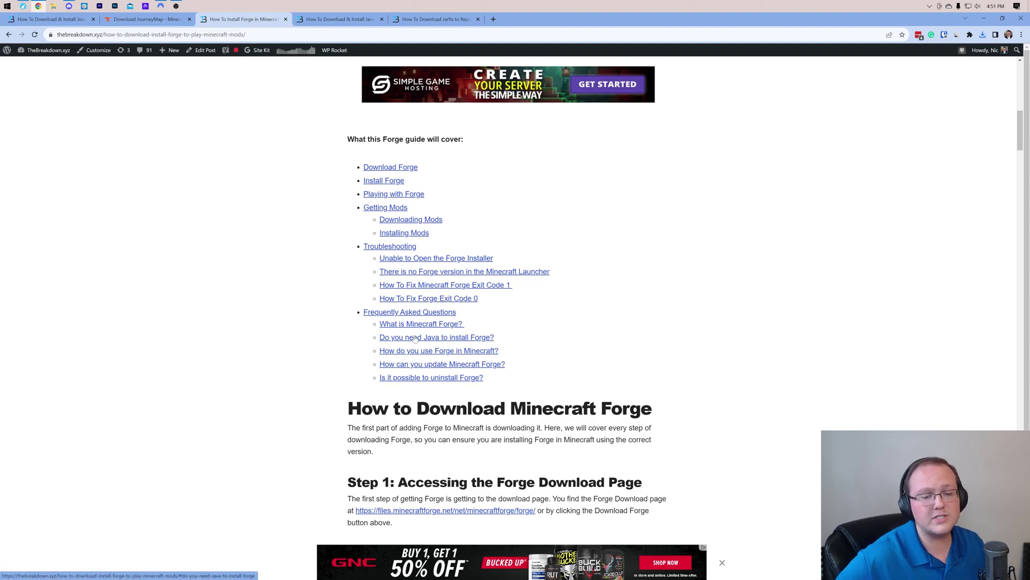
{"action": "scroll", "coordinate": [597, 349], "scroll_direction": "up", "scroll_amount": 2}
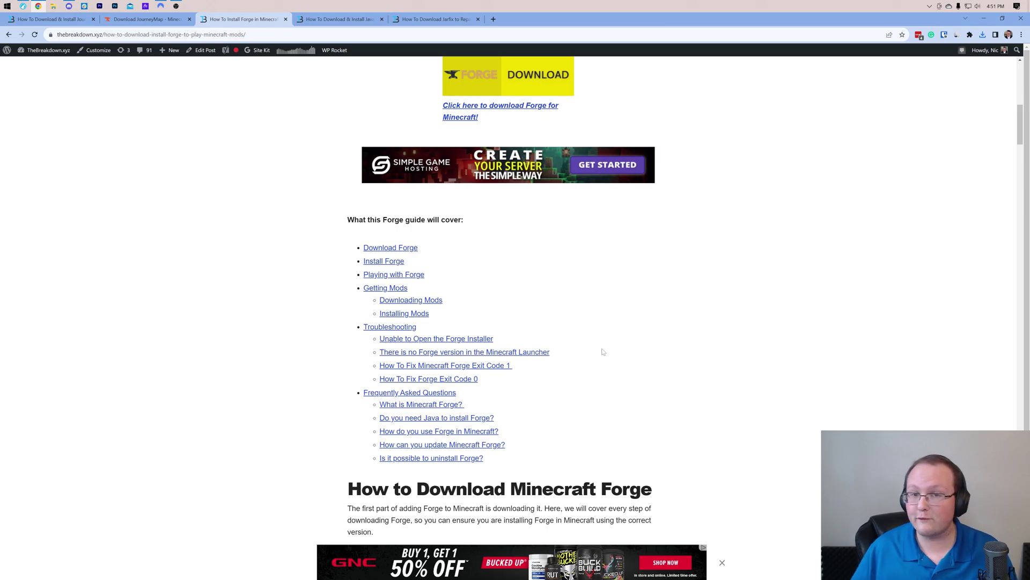
{"action": "scroll", "coordinate": [609, 331], "scroll_direction": "up", "scroll_amount": 3}
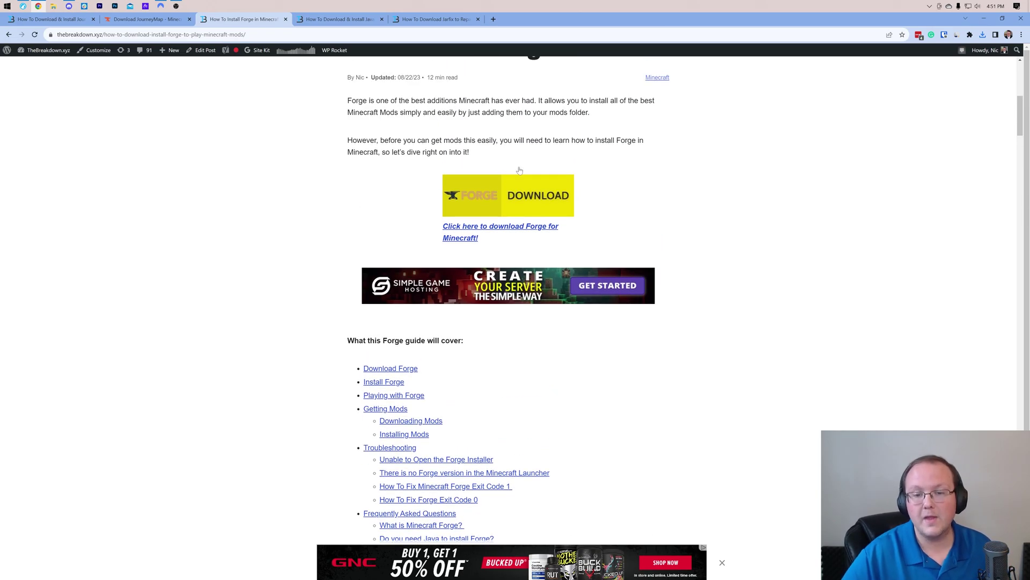
{"action": "left_click", "coordinate": [496, 200]}
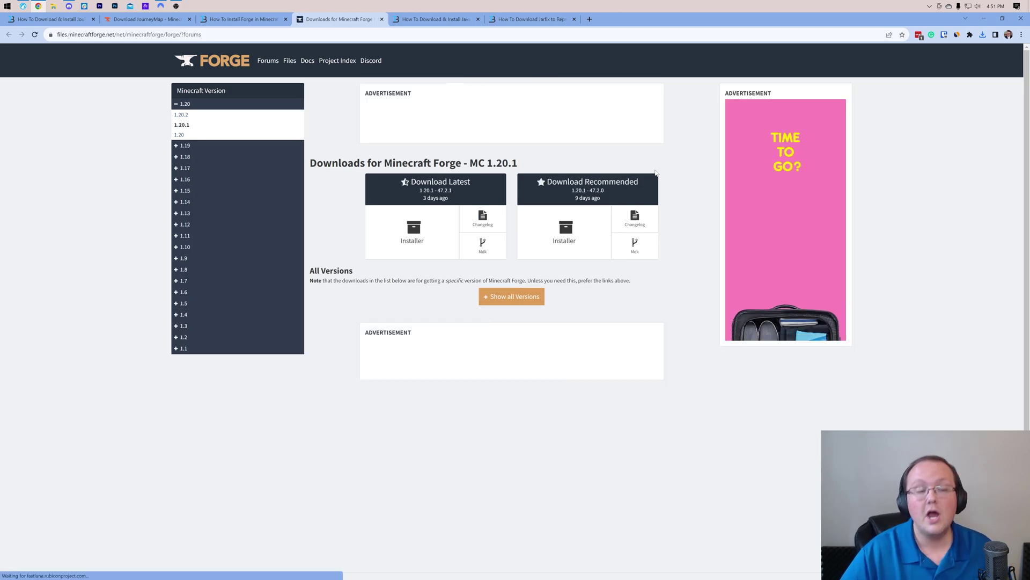
- Download the latest Forge installer for Minecraft 1.20.2
{"action": "left_click", "coordinate": [182, 114]}
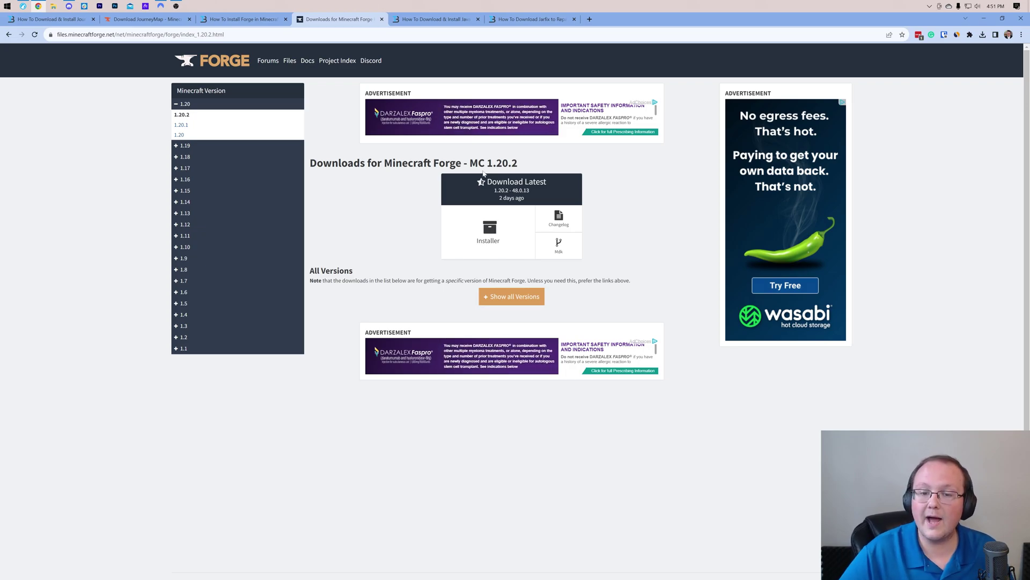
{"action": "left_click", "coordinate": [473, 228]}
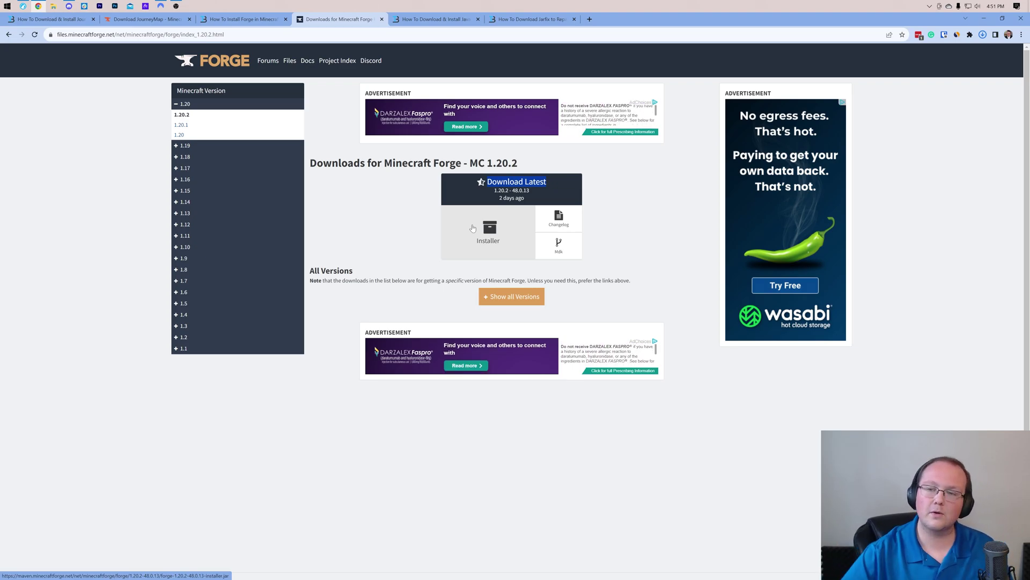
- Move the downloaded Forge installer and JourneyMap file from the Downloads folder to the desktop
{"action": "left_click", "coordinate": [438, 20]}
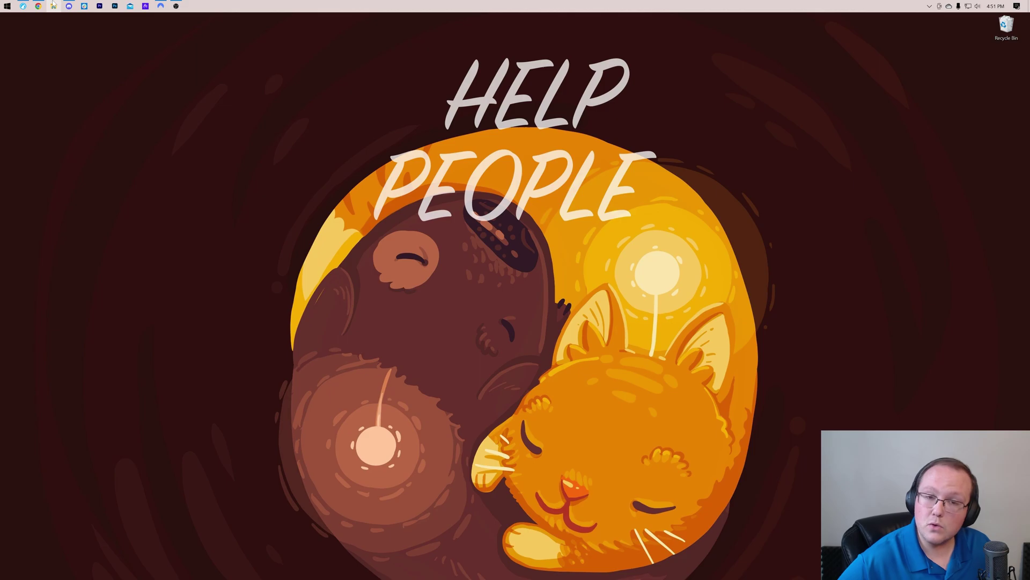
{"action": "key", "text": "super+e"}
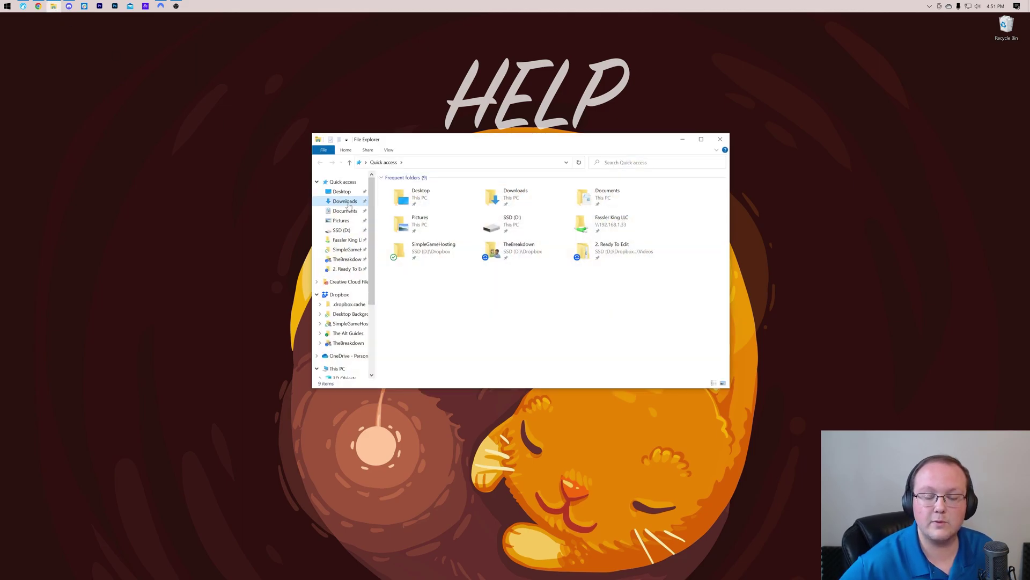
{"action": "left_click_drag", "start_coordinate": [426, 225], "coordinate": [314, 113]}
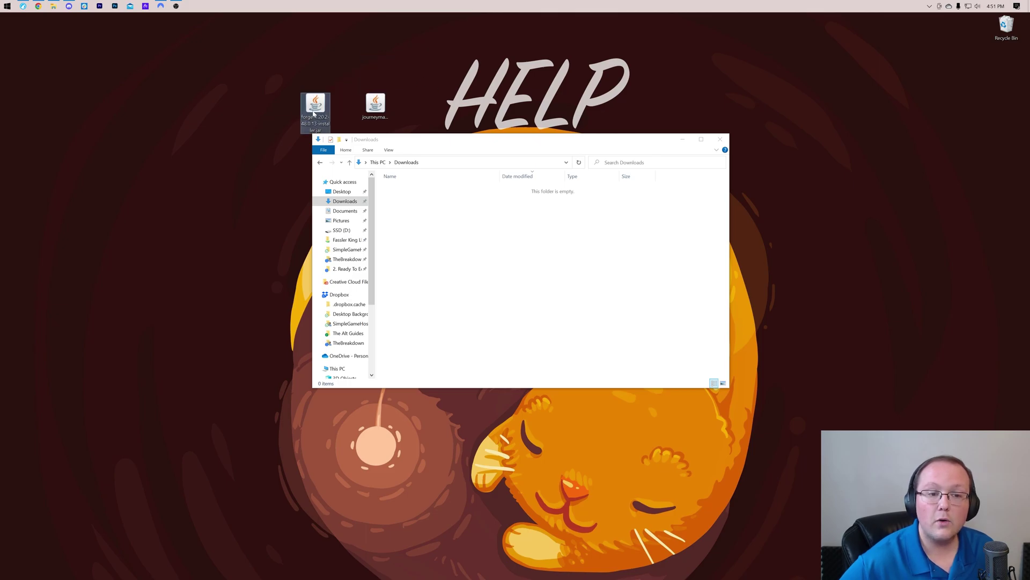
{"action": "left_click", "coordinate": [721, 139]}
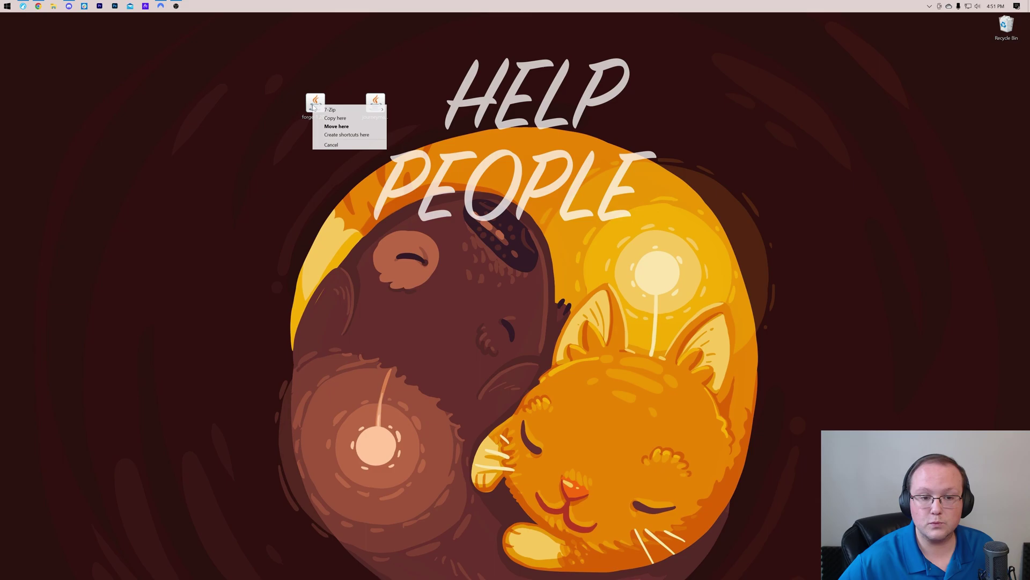
- Check which apps are offered for opening the Forge installer, and dismiss the choice
{"action": "right_click", "coordinate": [317, 108]}
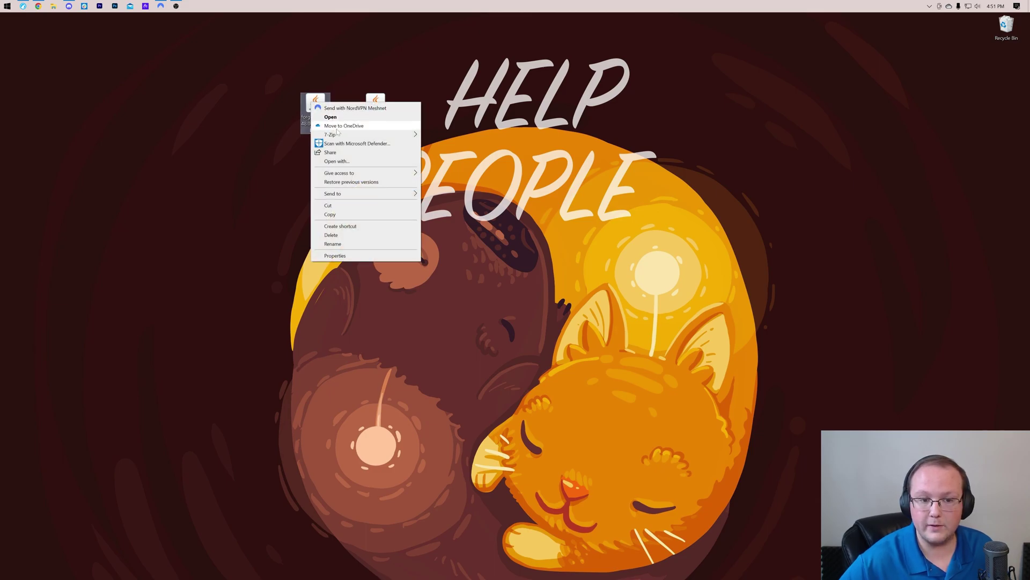
{"action": "left_click", "coordinate": [338, 161]}
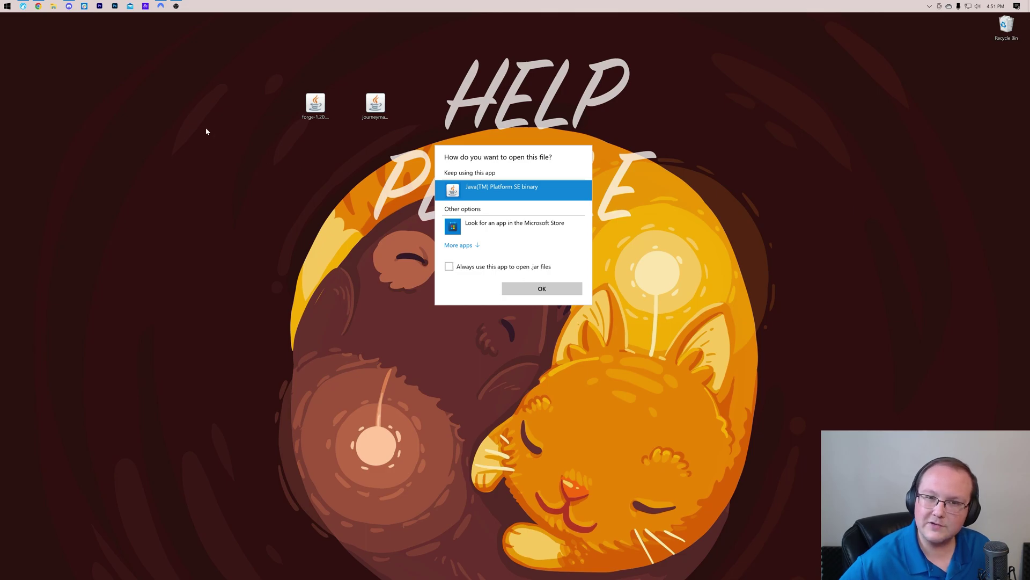
{"action": "key", "text": "Escape"}
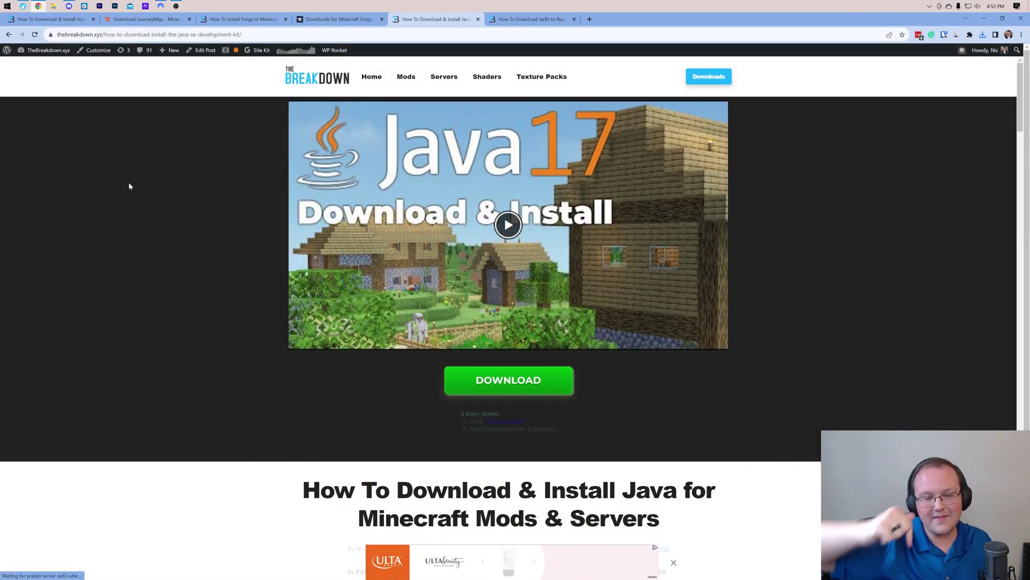
- Look over the Java download guide and the Jarfix repair guide in the browser, and return to the desktop
{"action": "scroll", "coordinate": [129, 187], "scroll_direction": "down", "scroll_amount": 12}
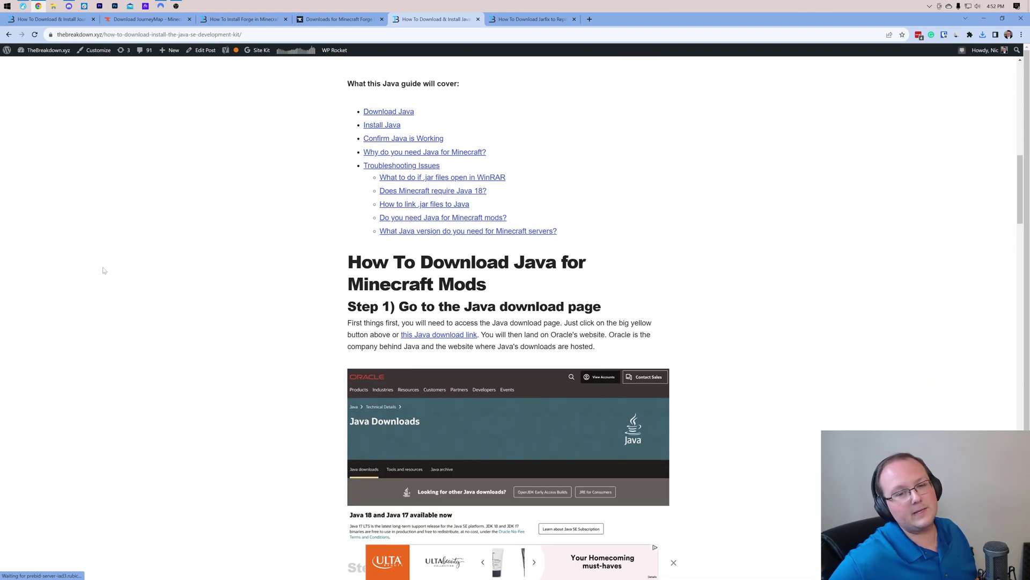
{"action": "scroll", "coordinate": [241, 258], "scroll_direction": "up", "scroll_amount": 12}
{"action": "left_click", "coordinate": [535, 19]}
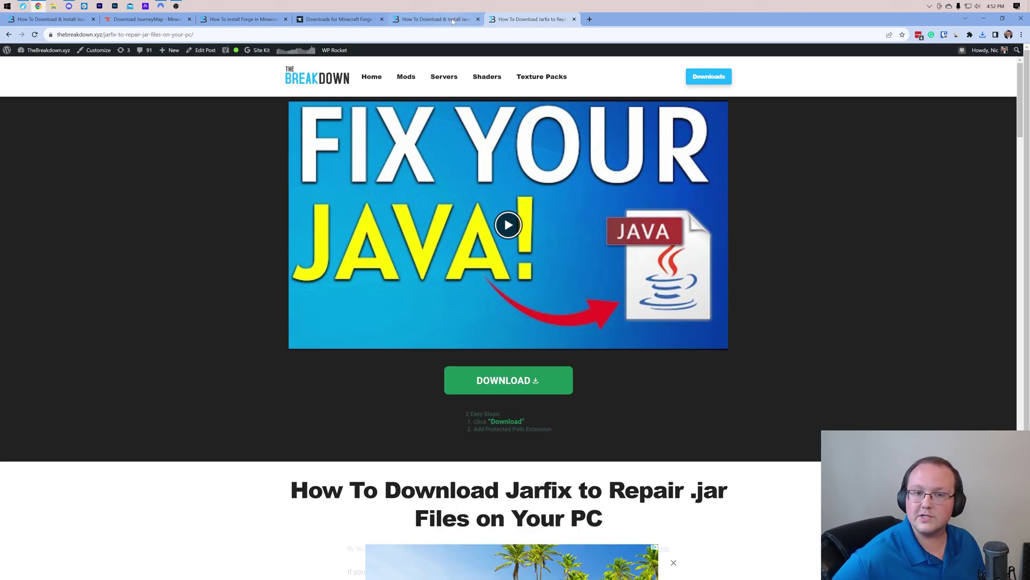
{"action": "left_click", "coordinate": [452, 20]}
{"action": "left_click", "coordinate": [516, 19]}
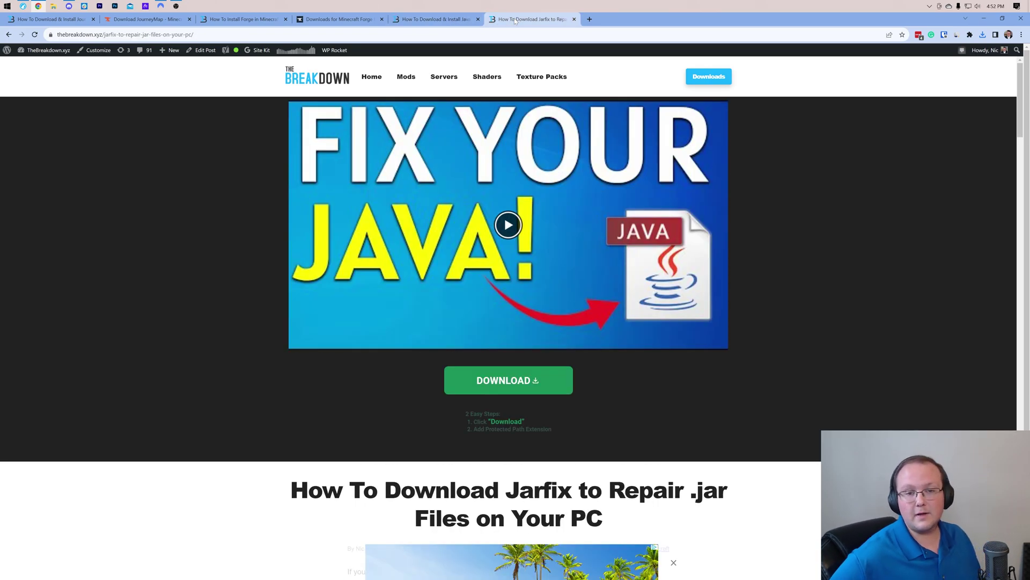
{"action": "left_click", "coordinate": [991, 19]}
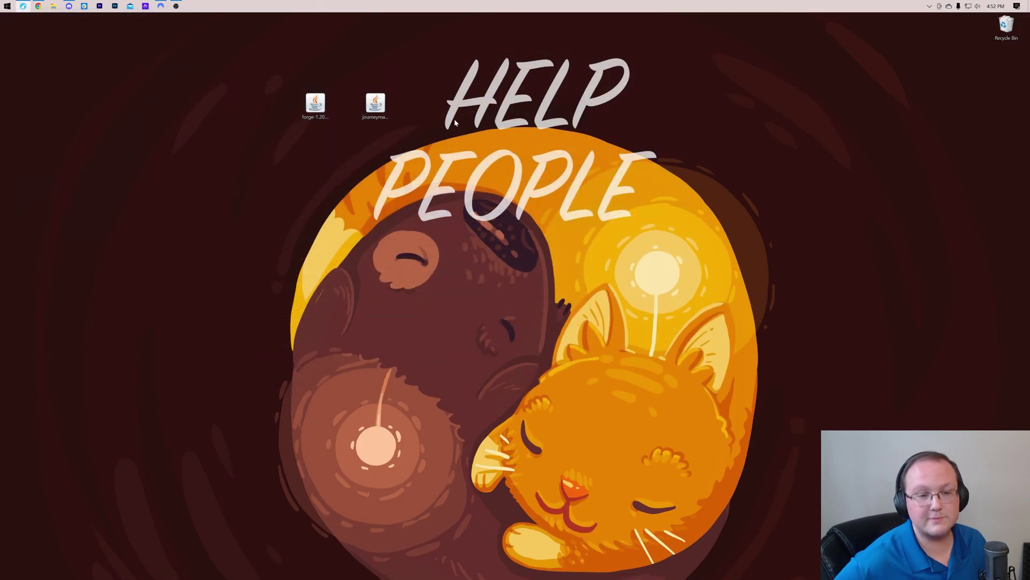
- Run the Forge installer with Java(TM) Platform SE binary to install the client, and move the installer to the Recycle Bin
{"action": "right_click", "coordinate": [319, 97]}
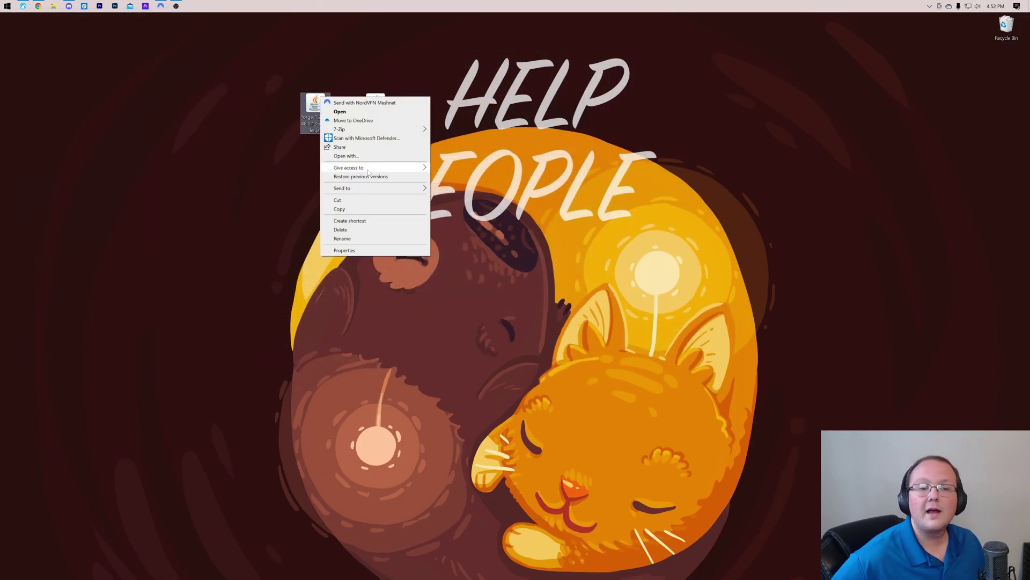
{"action": "left_click", "coordinate": [357, 156]}
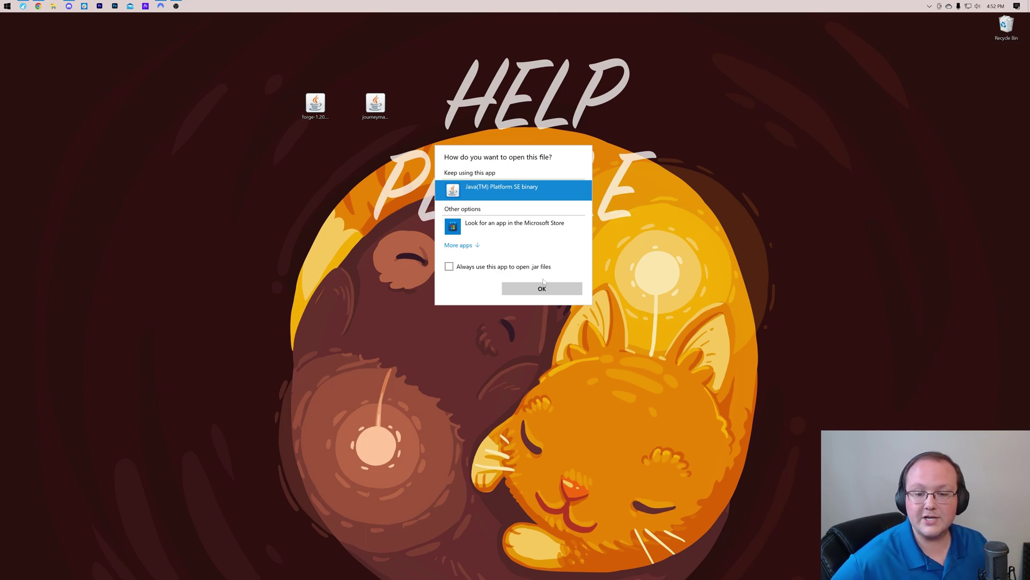
{"action": "left_click", "coordinate": [542, 288]}
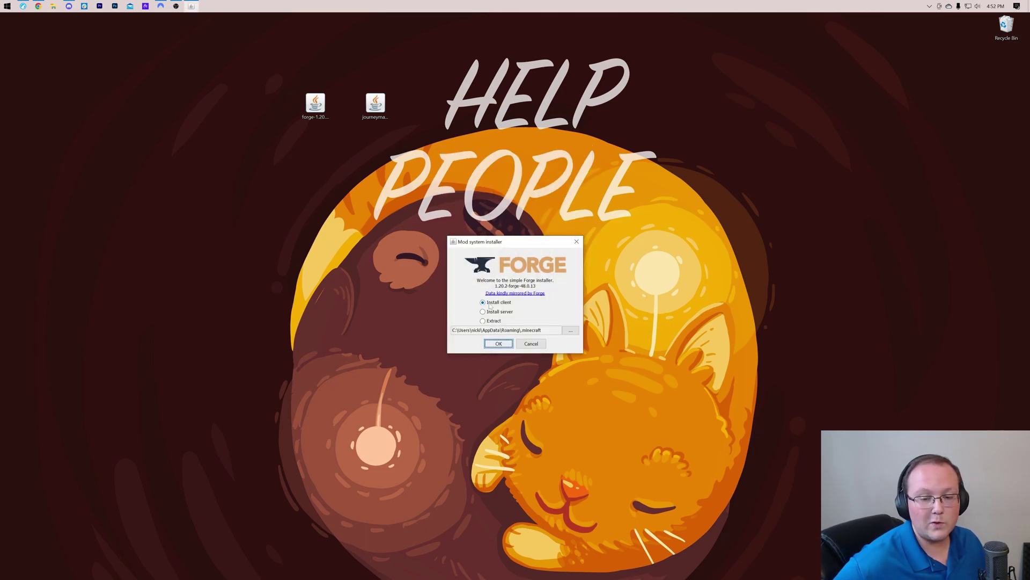
{"action": "left_click", "coordinate": [498, 343]}
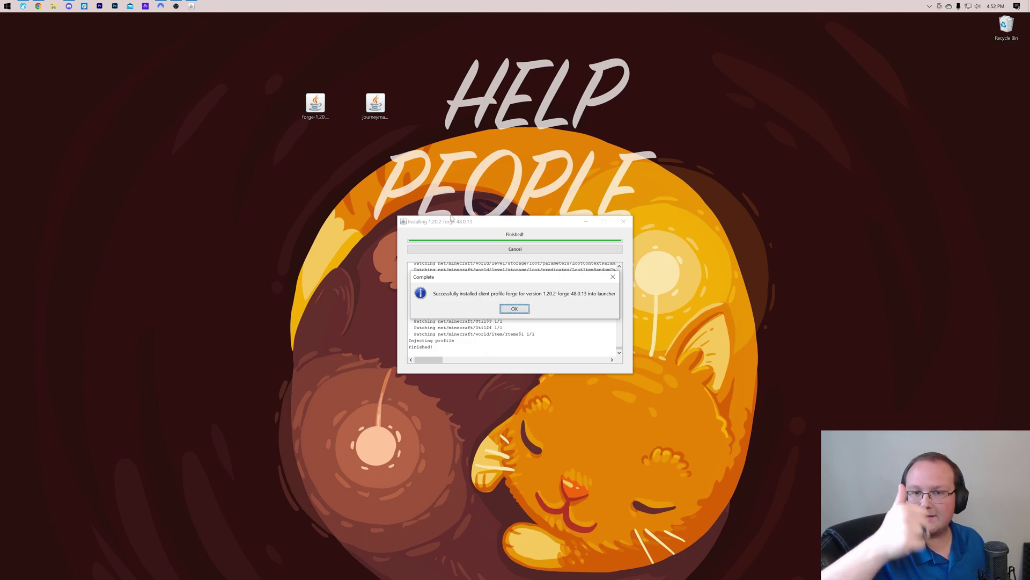
{"action": "left_click", "coordinate": [515, 309]}
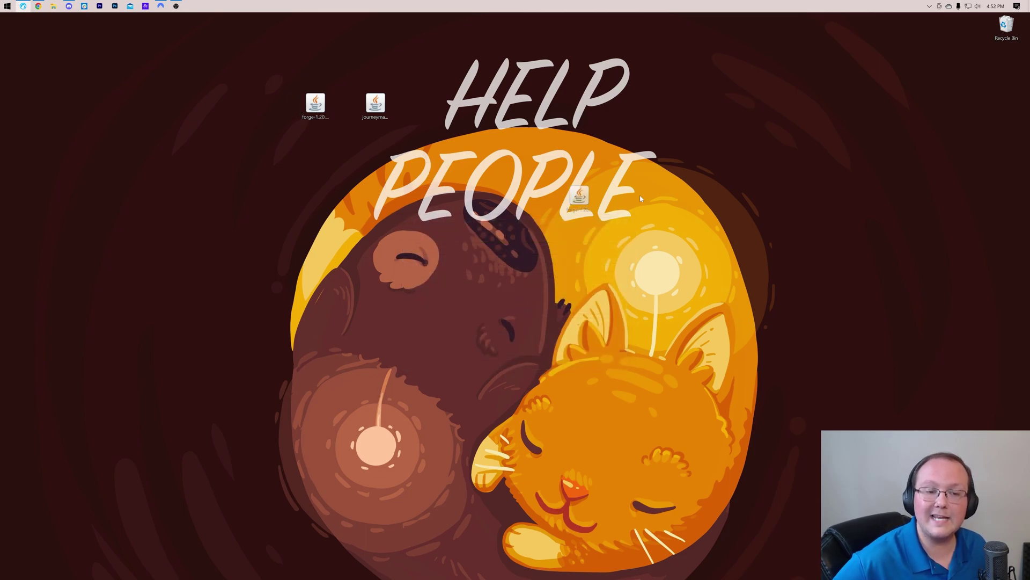
{"action": "left_click_drag", "start_coordinate": [1002, 23], "coordinate": [1004, 25]}
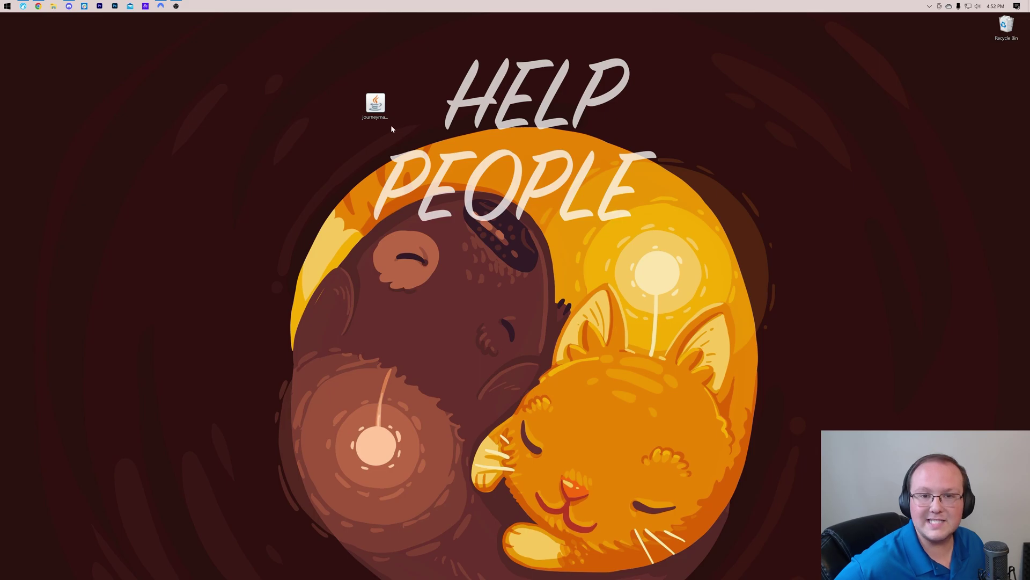
- Open the Minecraft Launcher and try to start the game with the forge 1.20.2-forge-48.0.13 installation
{"action": "key", "text": "super"}
{"action": "key", "text": "Escape"}
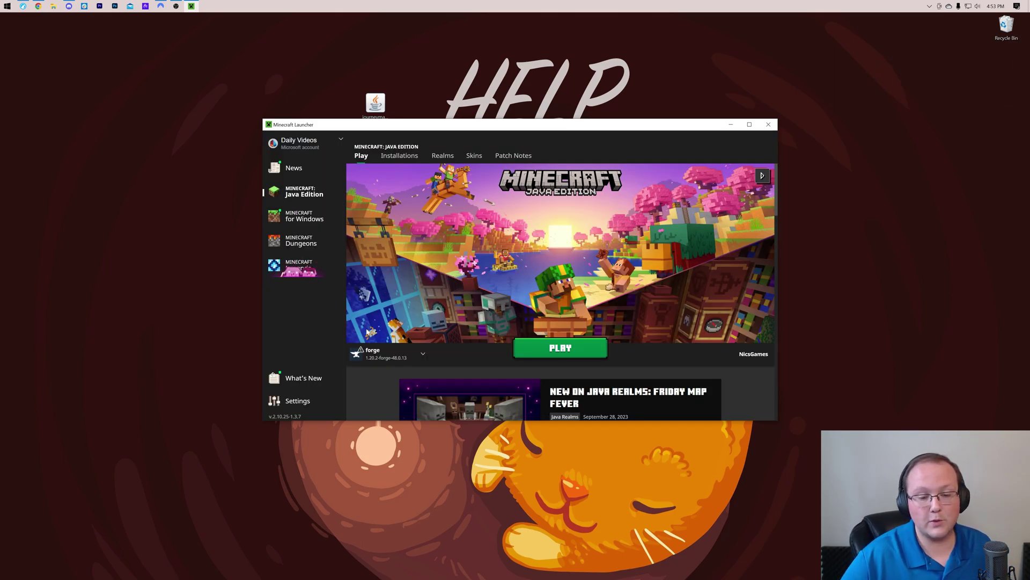
{"action": "left_click", "coordinate": [367, 362]}
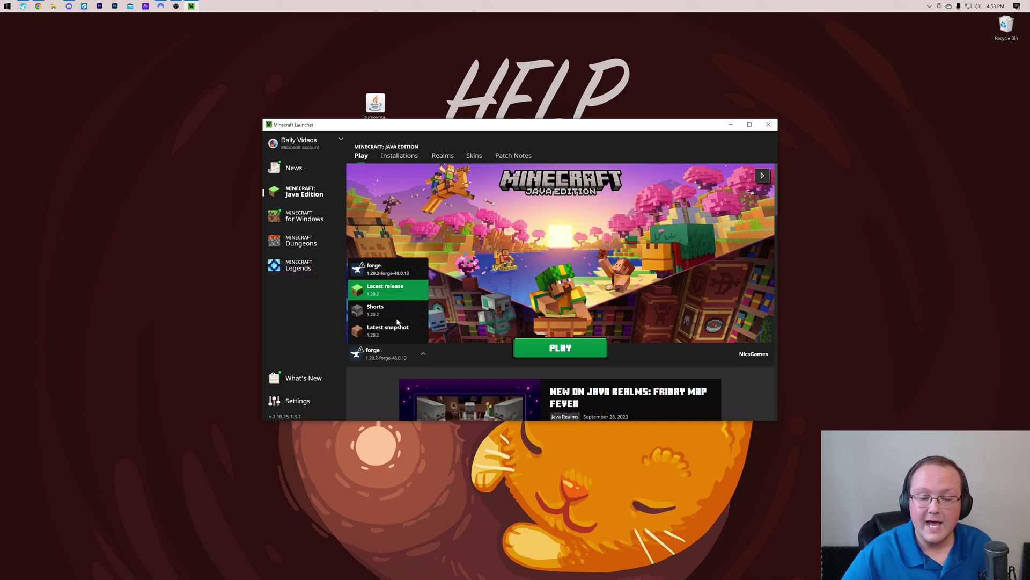
{"action": "left_click", "coordinate": [392, 275]}
{"action": "left_click", "coordinate": [533, 361]}
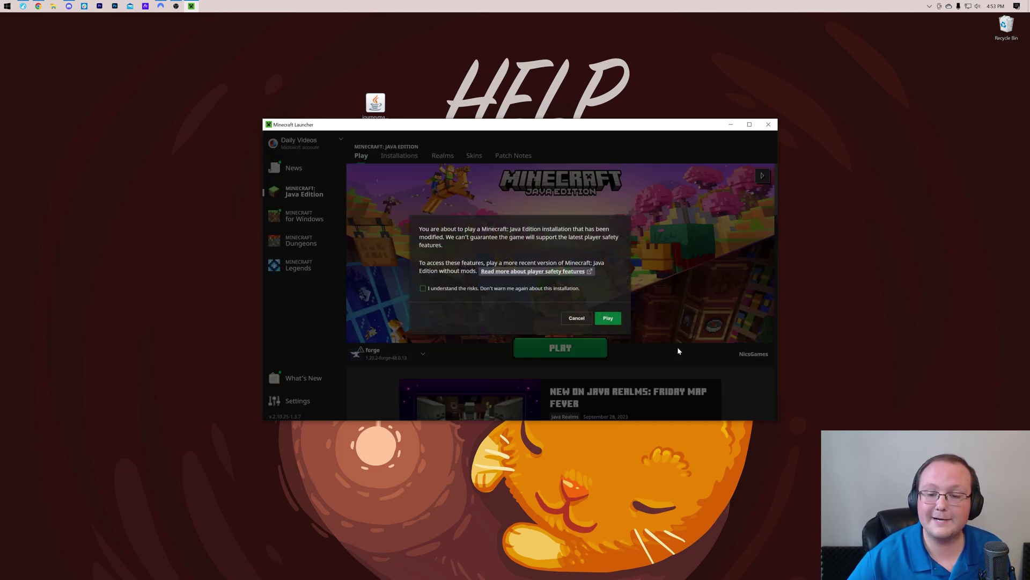
{"action": "left_click", "coordinate": [606, 321]}
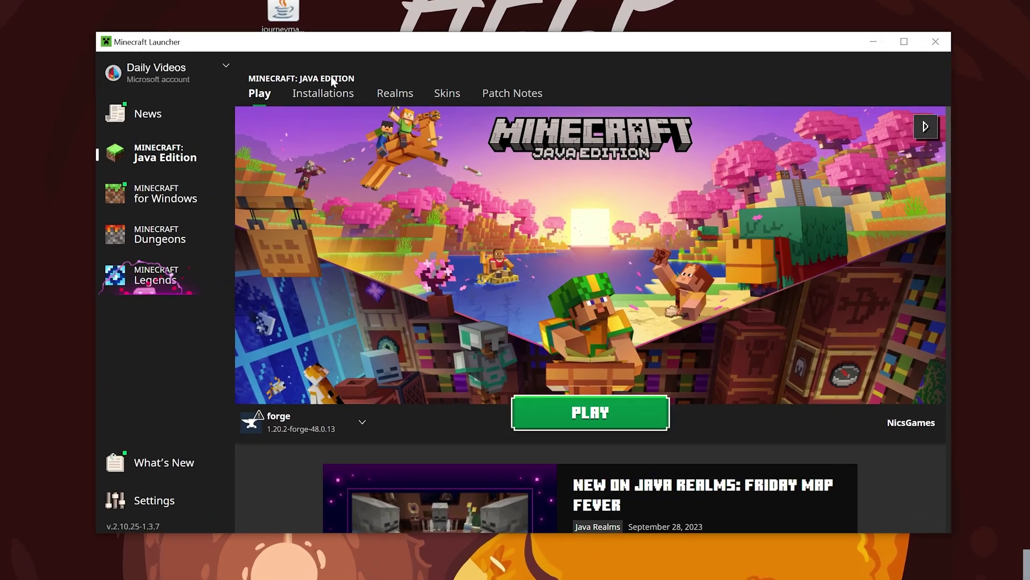
- Open the list of Java Edition installations and toggle the modded versions filter off and back on
{"action": "left_click", "coordinate": [399, 155]}
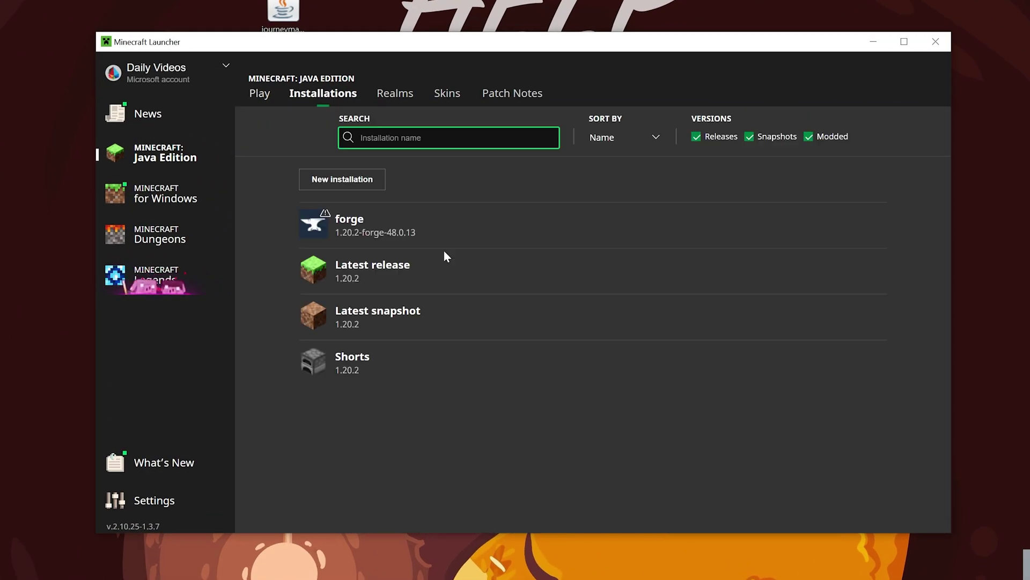
{"action": "left_click", "coordinate": [826, 141]}
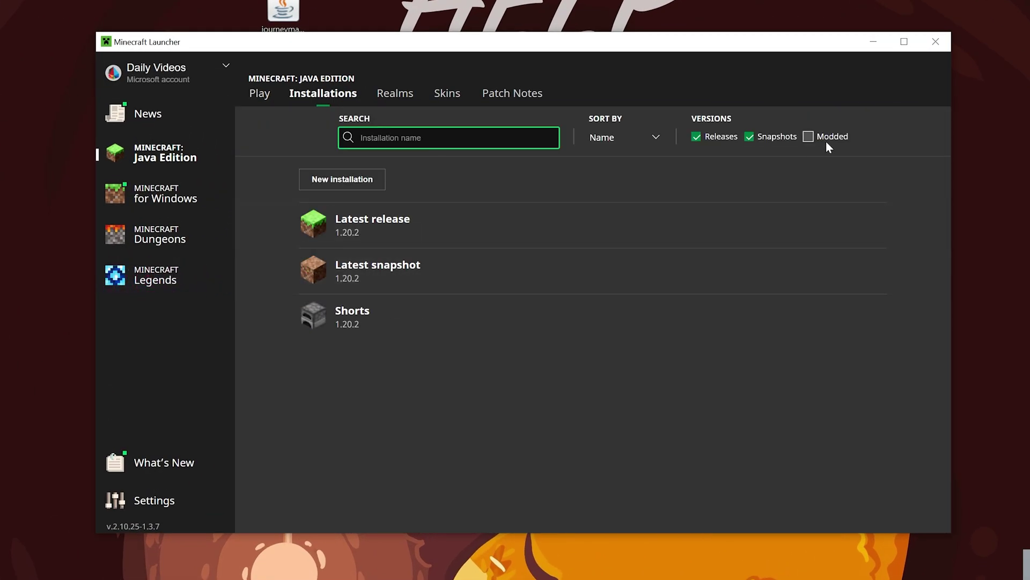
{"action": "left_click", "coordinate": [826, 141]}
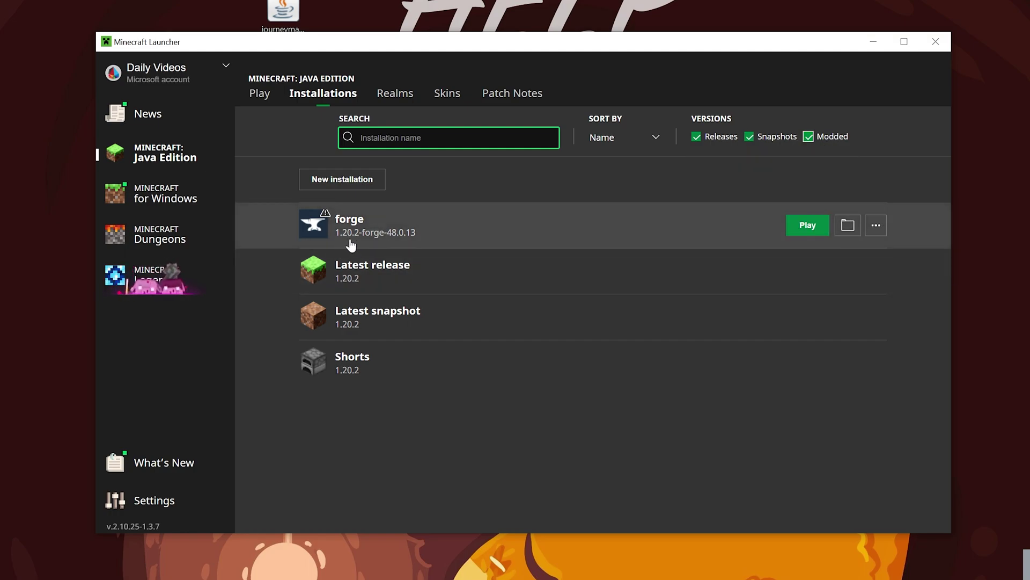
- Create an installation named SimpleGameHosting.com using release 1.20.2-forge-48.0.13 with a resolution of 2560 x 1440
{"action": "left_click", "coordinate": [329, 185]}
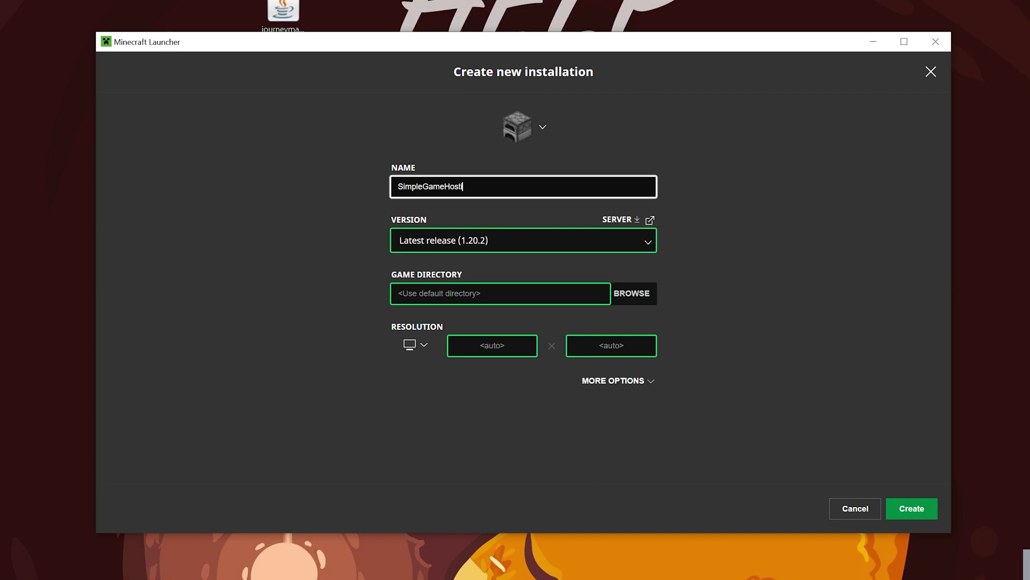
{"action": "left_click", "coordinate": [579, 258]}
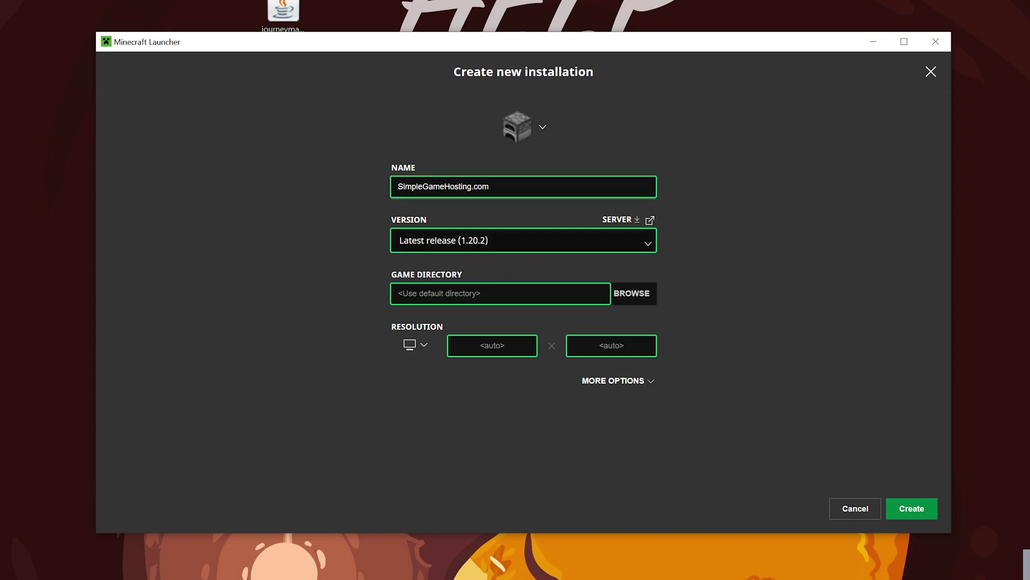
{"action": "left_click", "coordinate": [523, 240]}
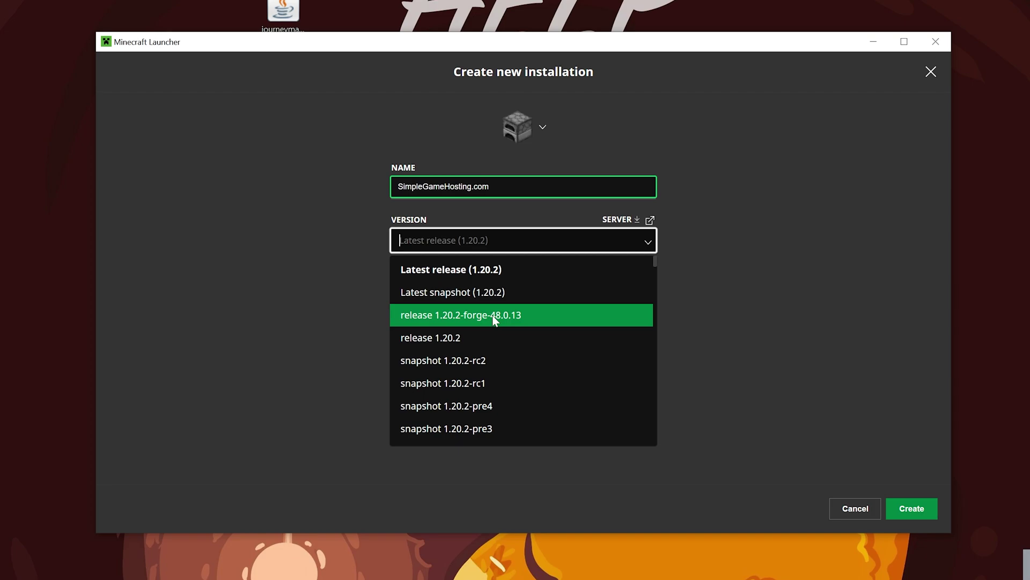
{"action": "scroll", "coordinate": [531, 372], "scroll_direction": "down", "scroll_amount": 5}
{"action": "scroll", "coordinate": [527, 388], "scroll_direction": "up", "scroll_amount": 5}
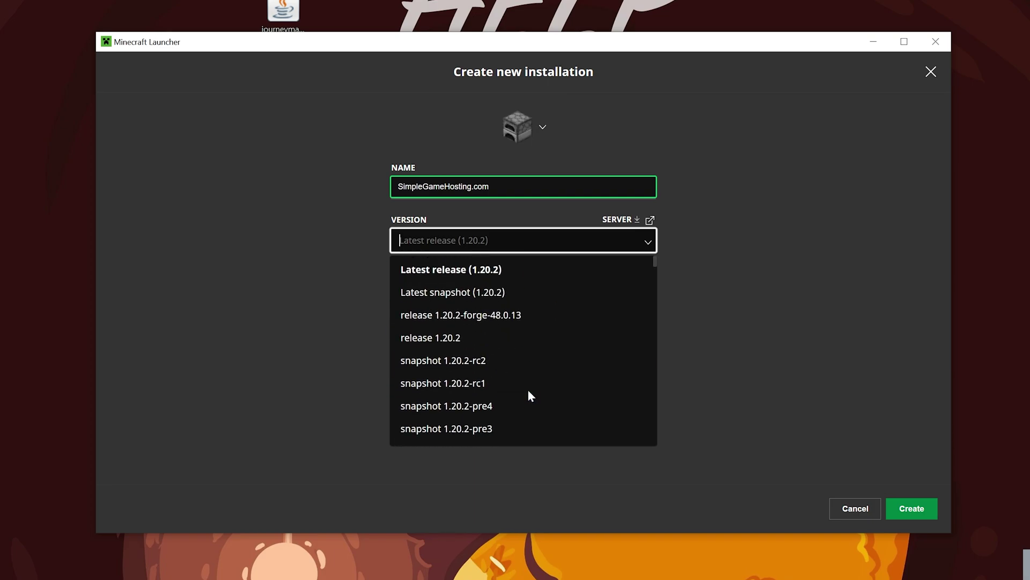
{"action": "left_click", "coordinate": [526, 315]}
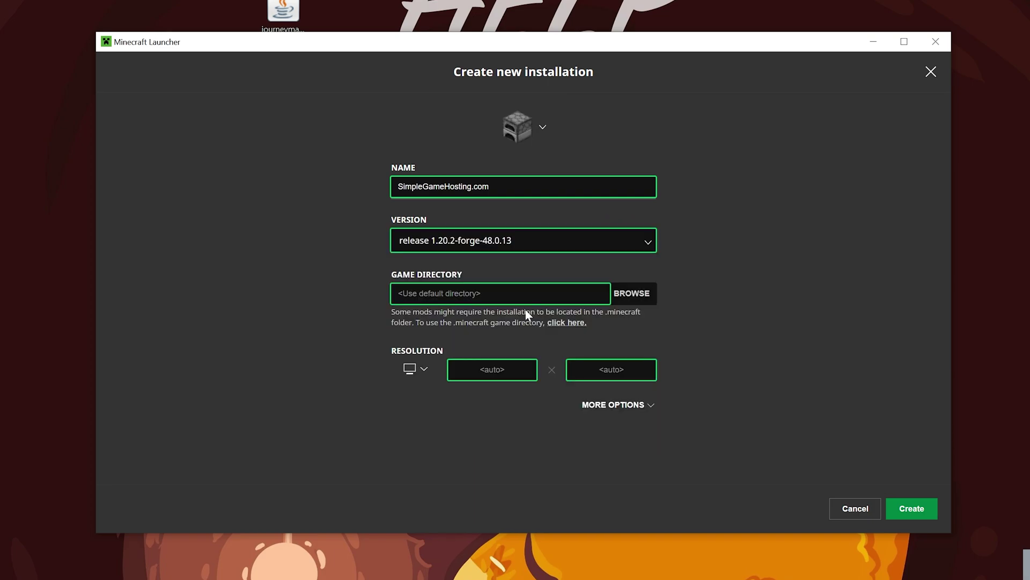
{"action": "left_click", "coordinate": [399, 375]}
{"action": "left_click", "coordinate": [422, 348]}
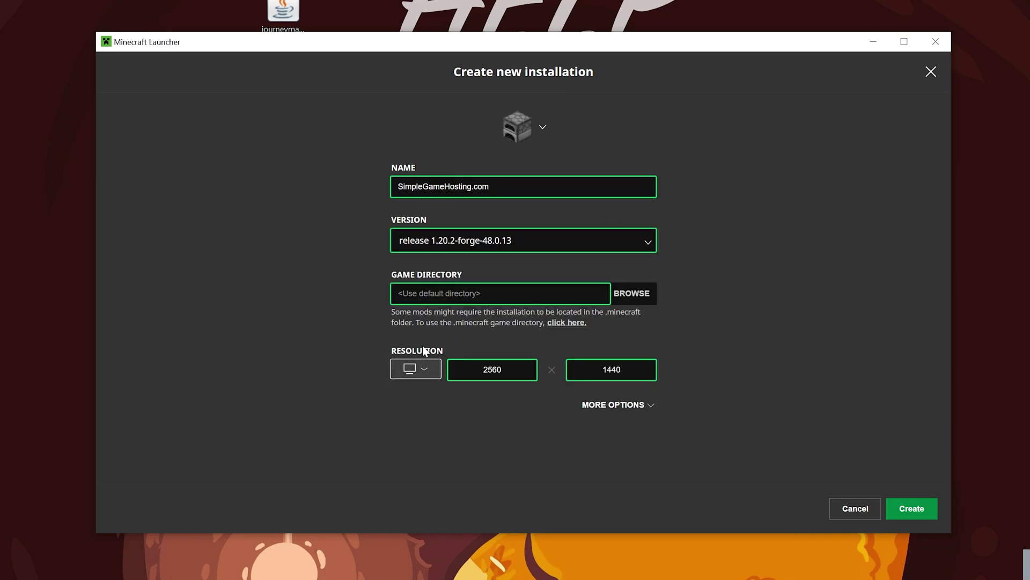
{"action": "left_click", "coordinate": [912, 509]}
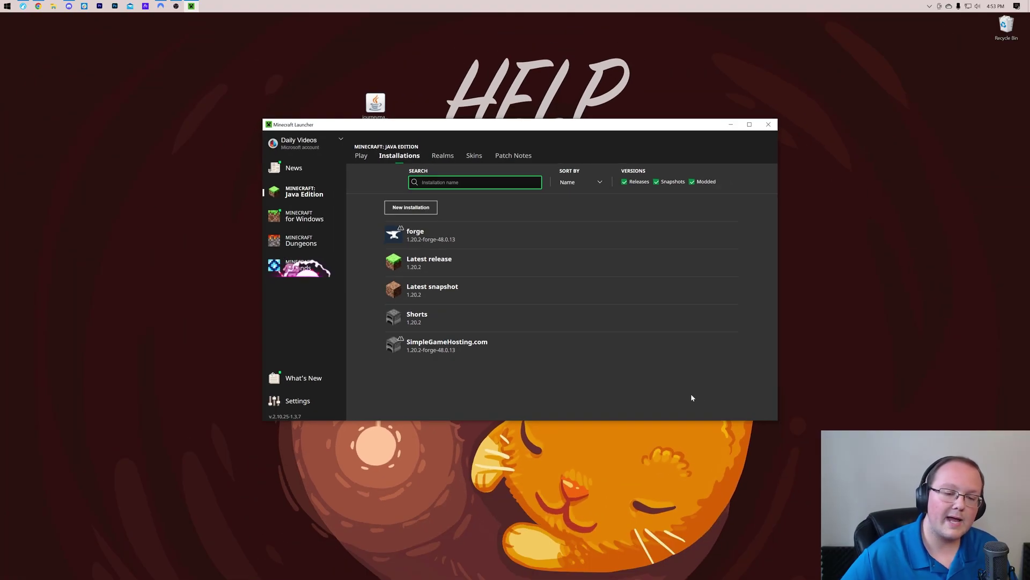
- Launch the SimpleGameHosting.com installation and accept the notice about playing a modified installation
{"action": "mouse_move", "coordinate": [485, 232]}
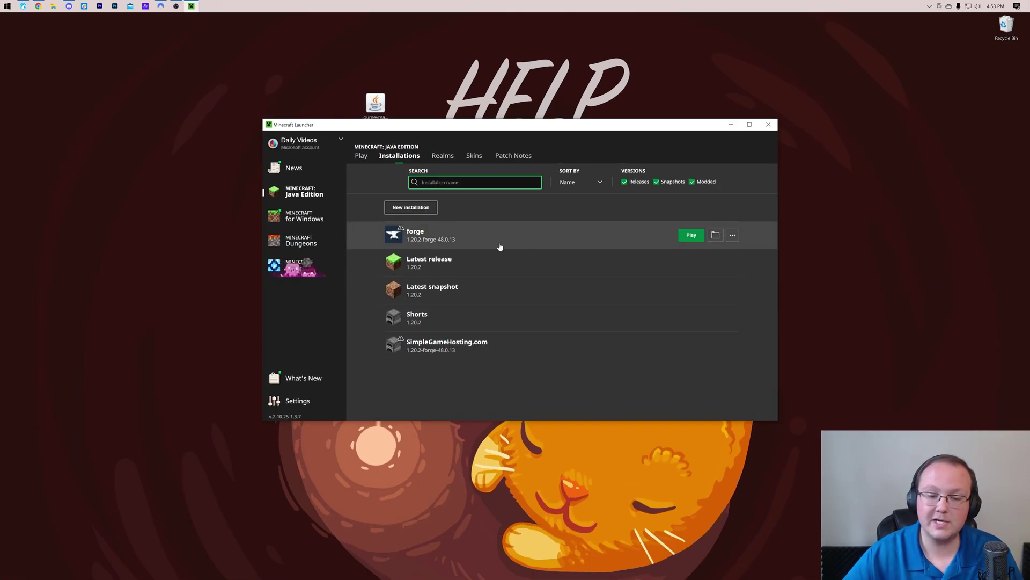
{"action": "mouse_move", "coordinate": [453, 358]}
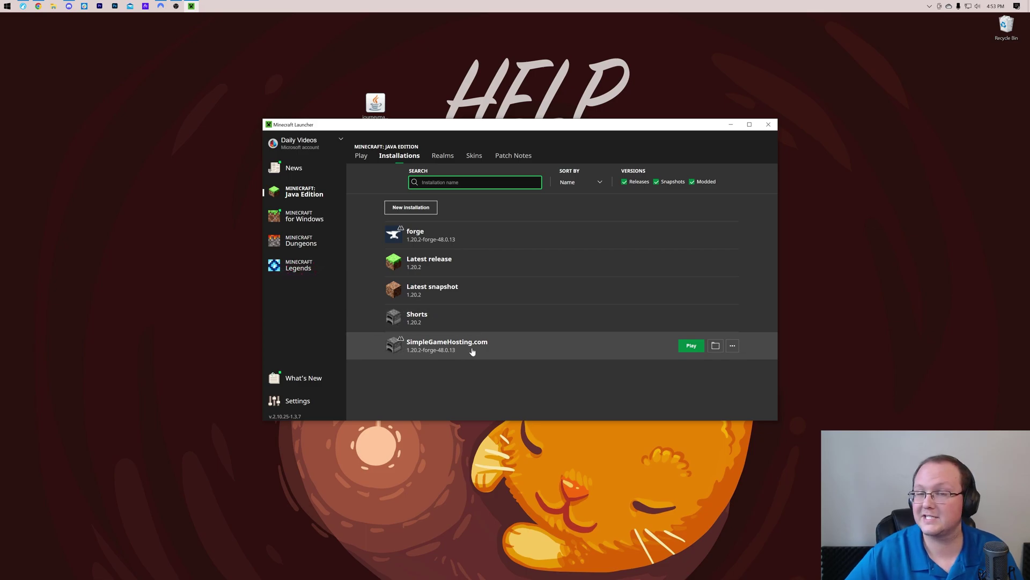
{"action": "left_click", "coordinate": [691, 345]}
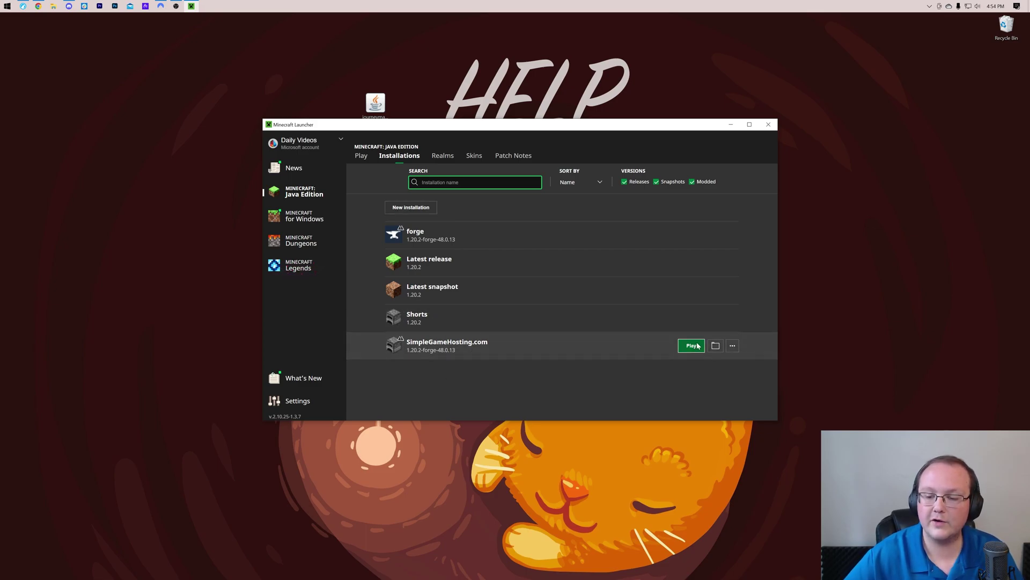
{"action": "left_click", "coordinate": [609, 320]}
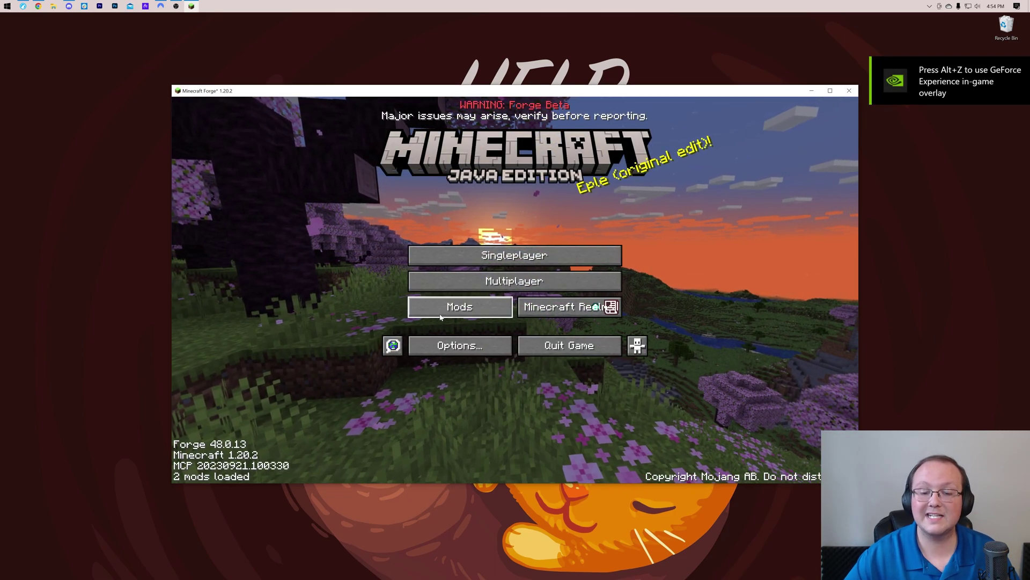
- Open the mods folder from the game's mod list and move the JourneyMap file from the desktop into it
{"action": "left_click", "coordinate": [443, 308]}
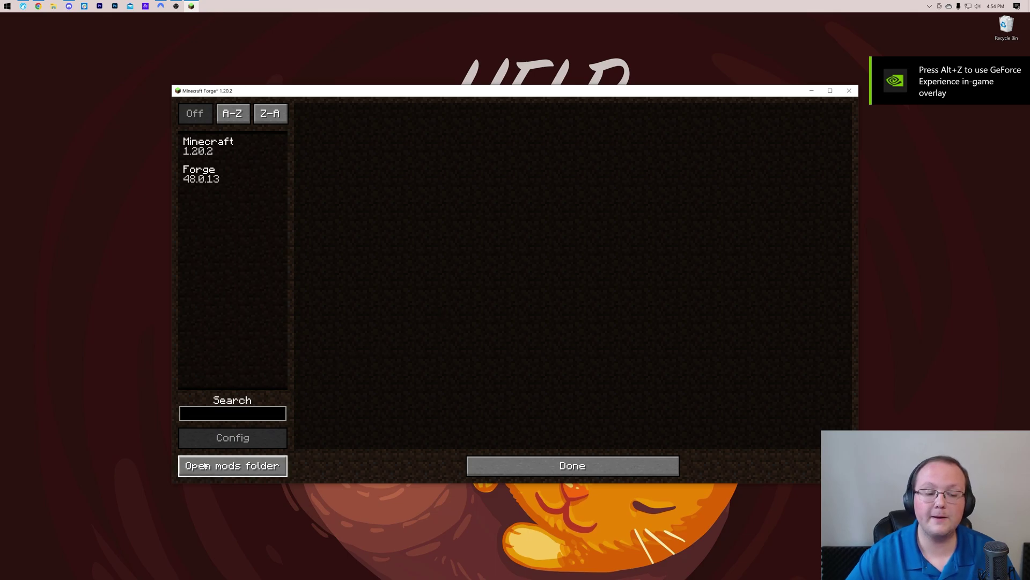
{"action": "key", "text": "Escape"}
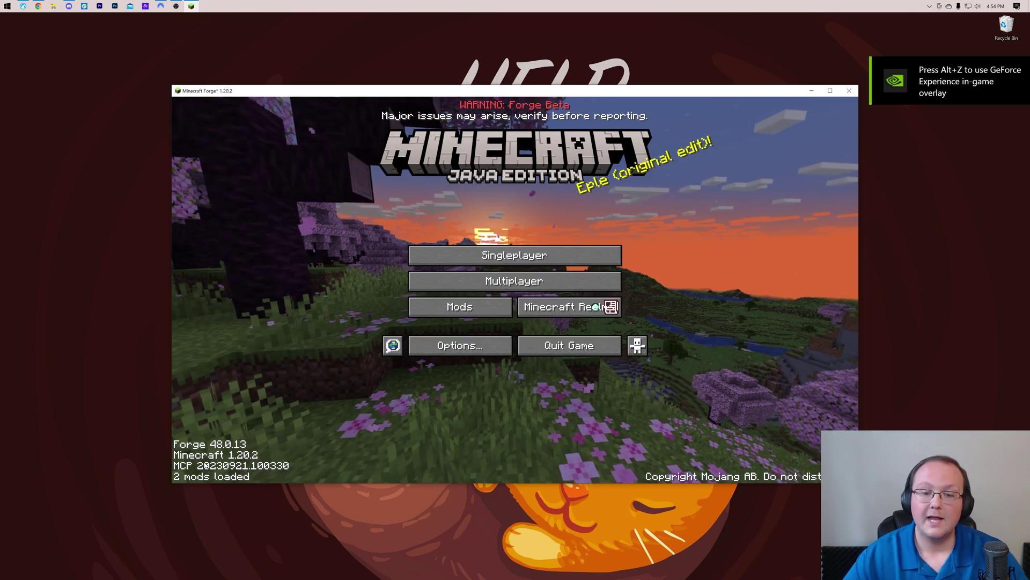
{"action": "left_click", "coordinate": [439, 315]}
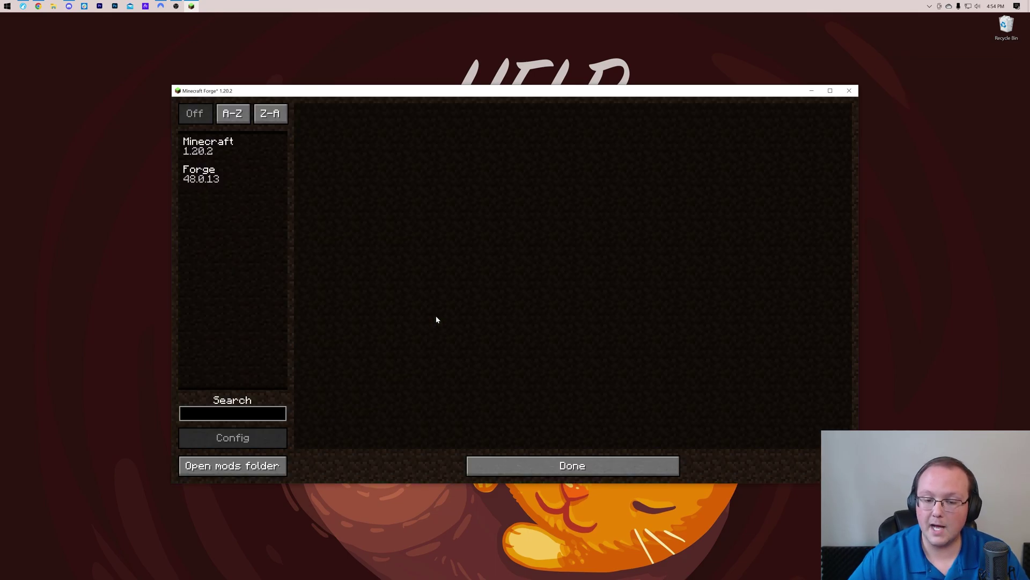
{"action": "left_click", "coordinate": [260, 465]}
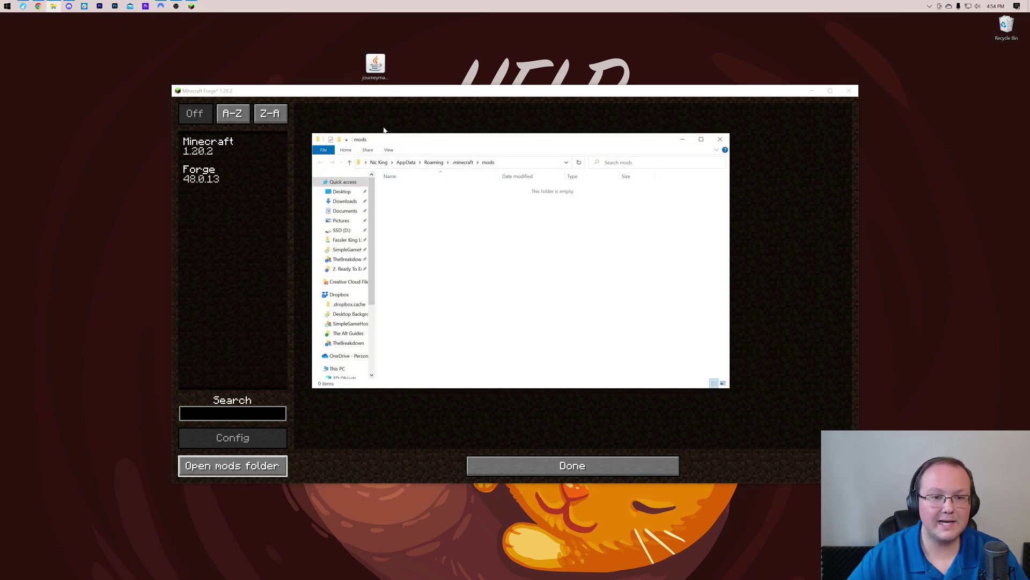
{"action": "left_click_drag", "start_coordinate": [373, 71], "coordinate": [422, 75]}
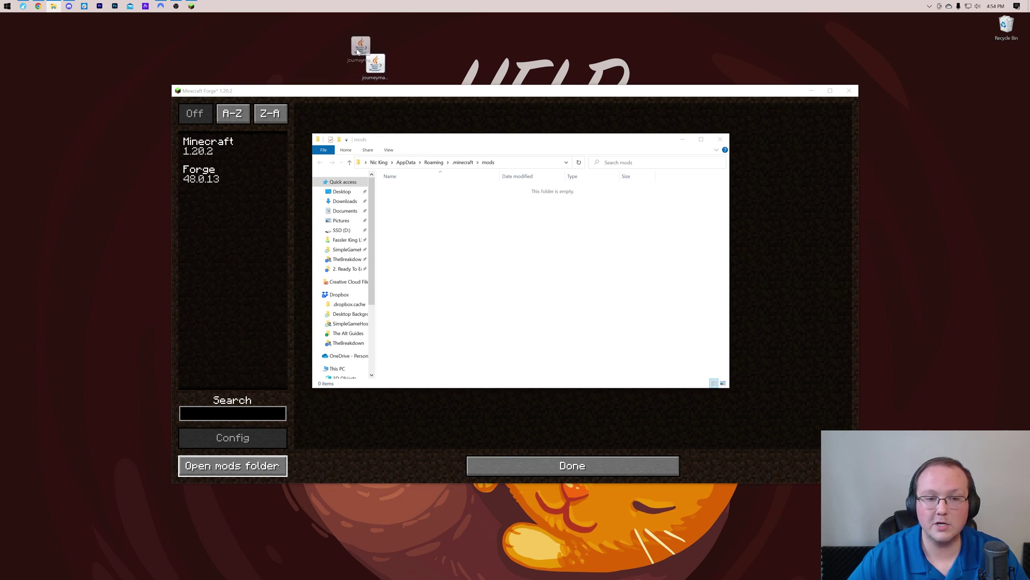
{"action": "left_click_drag", "start_coordinate": [424, 26], "coordinate": [481, 267]}
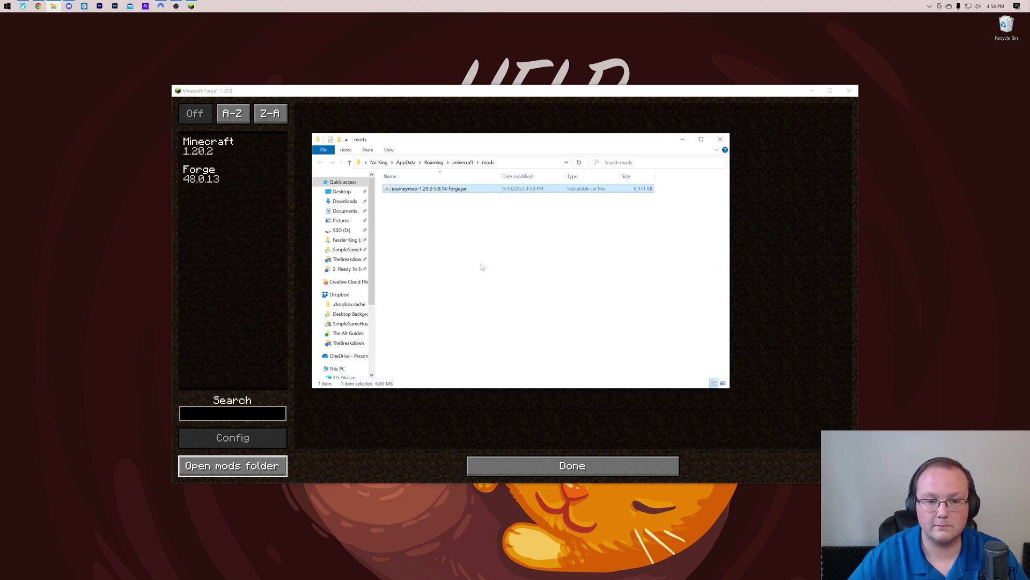
{"action": "left_click", "coordinate": [722, 140]}
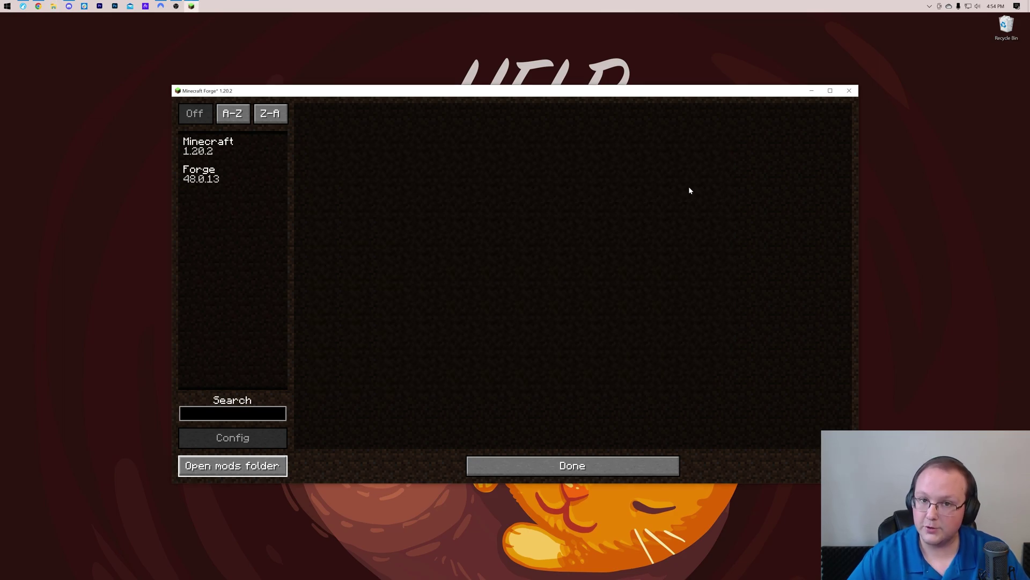
- Quit the game, reopen the Minecraft Launcher, relaunch the SimpleGameHosting.com installation and accept the notice about modified installations
{"action": "key", "text": "Escape"}
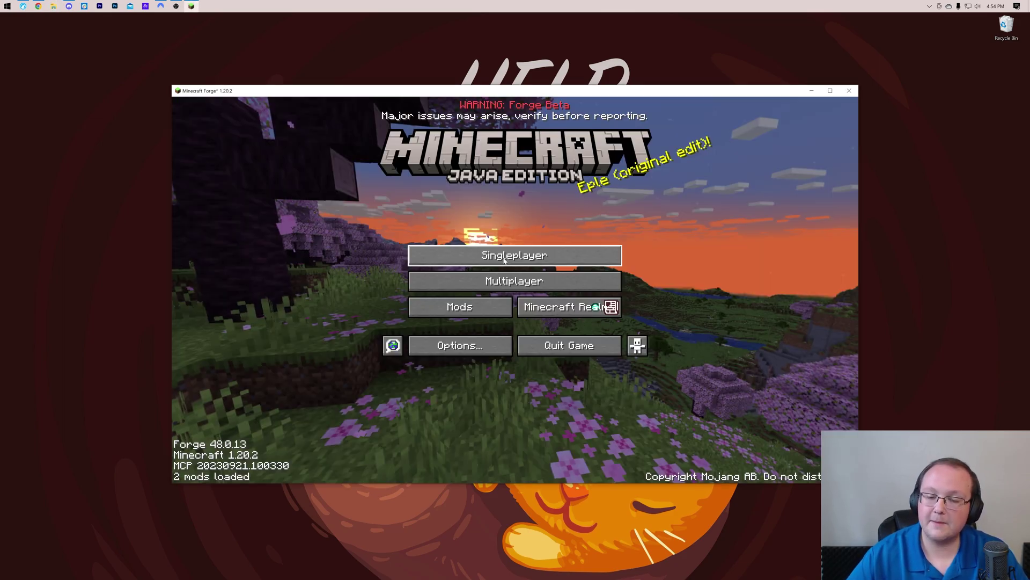
{"action": "left_click", "coordinate": [566, 345]}
{"action": "left_click", "coordinate": [3, 3]}
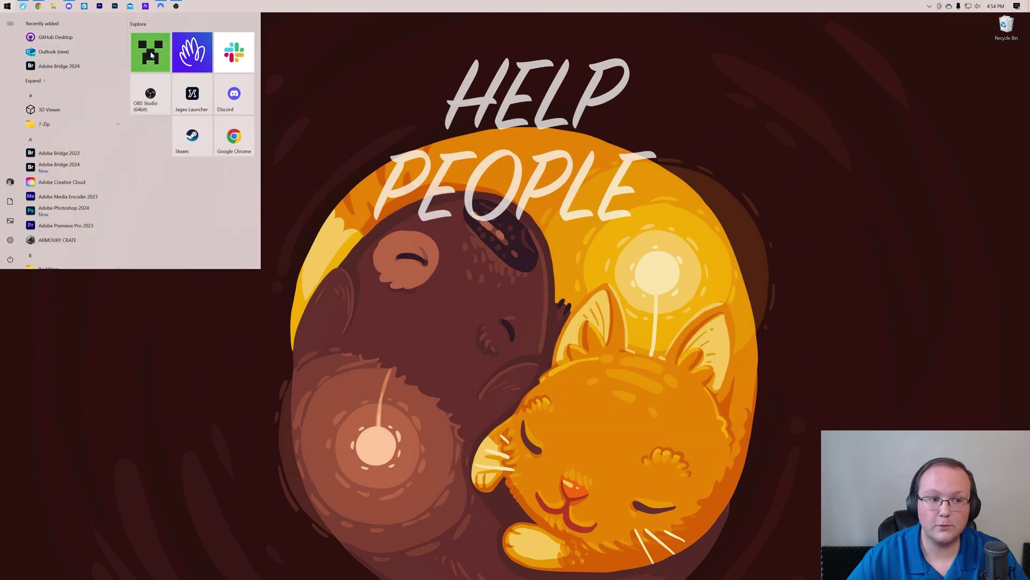
{"action": "left_click", "coordinate": [479, 316]}
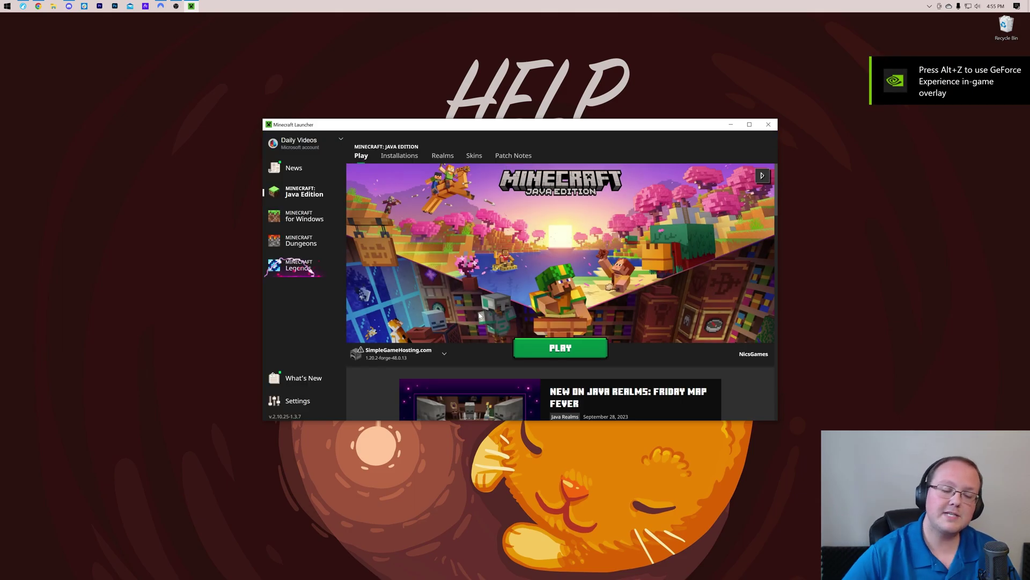
{"action": "left_click", "coordinate": [559, 348]}
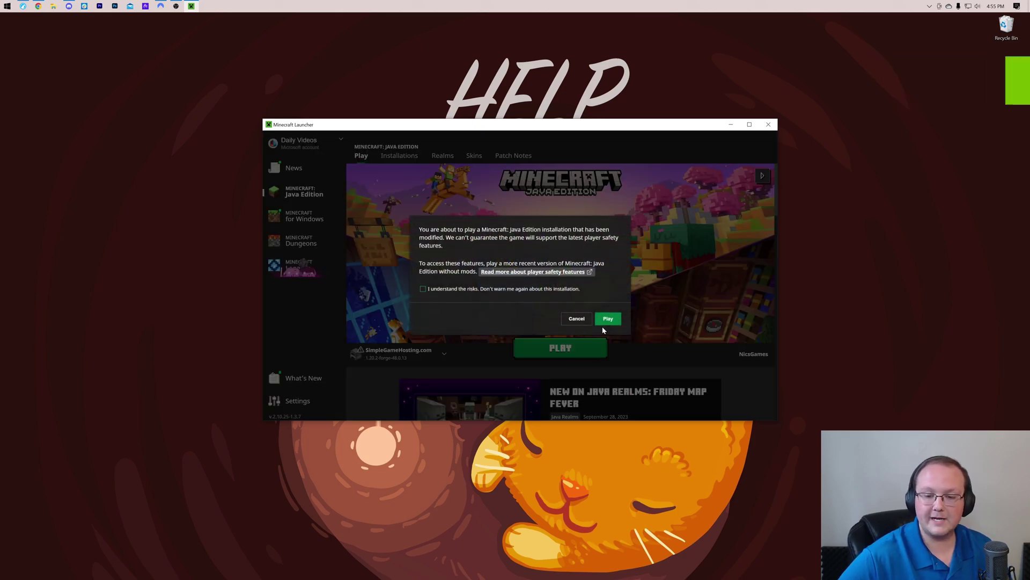
{"action": "left_click", "coordinate": [605, 322]}
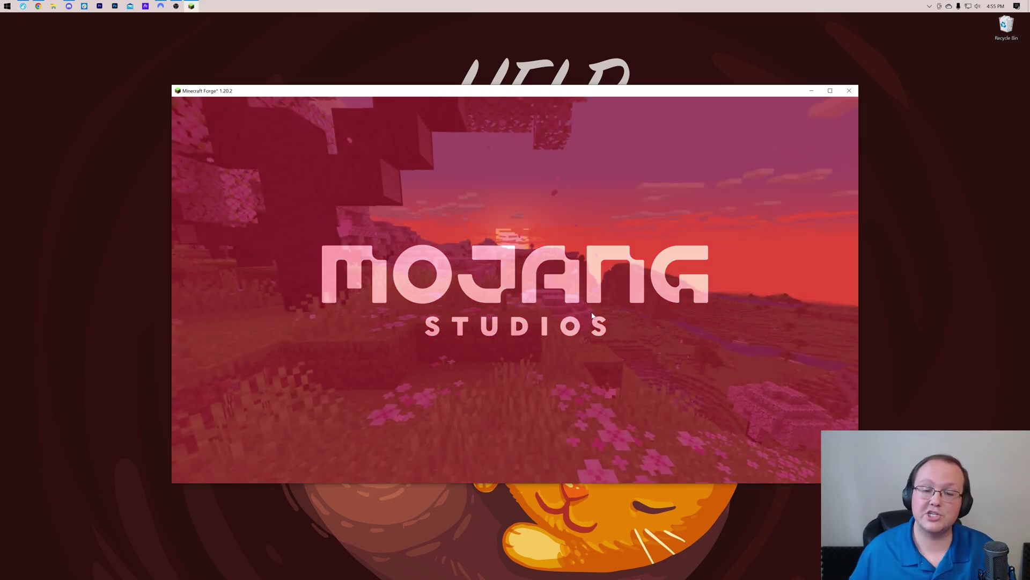
- Check the game's mod list for the Journeymap entry, look briefly at singleplayer, and return to the title screen
{"action": "left_click", "coordinate": [480, 305]}
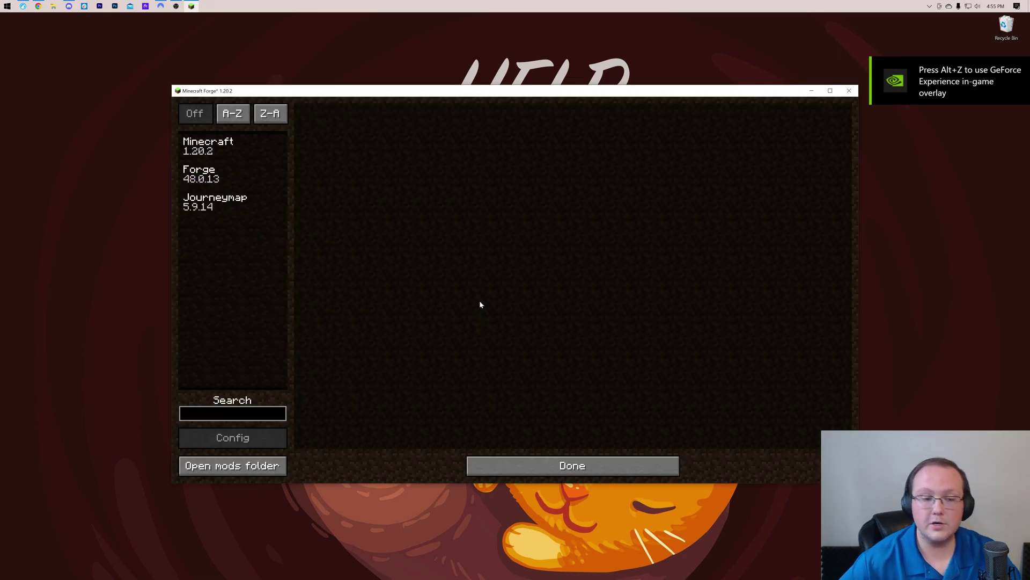
{"action": "left_click", "coordinate": [246, 213]}
{"action": "key", "text": "Escape"}
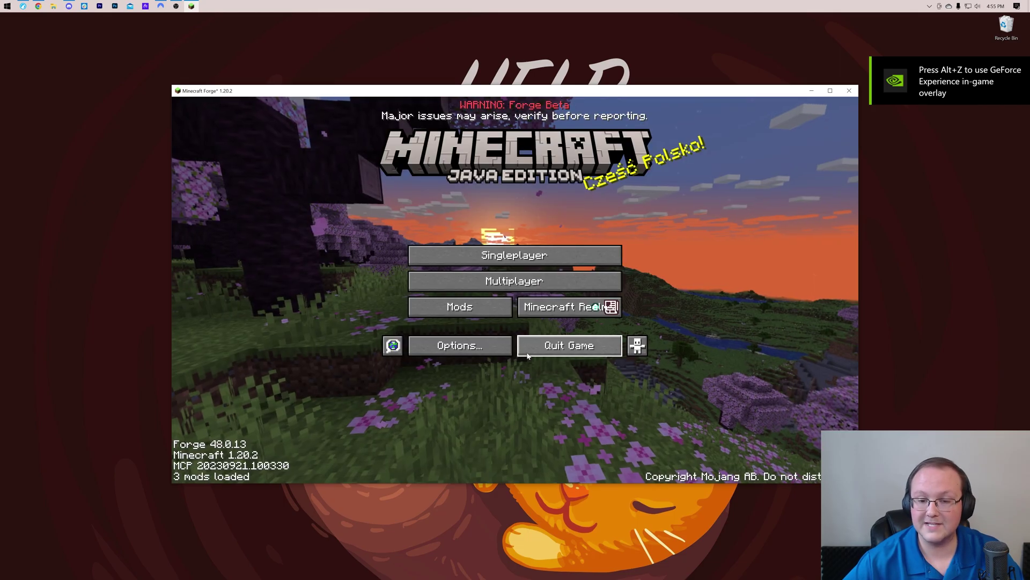
{"action": "left_click", "coordinate": [494, 253]}
{"action": "key", "text": "Escape"}
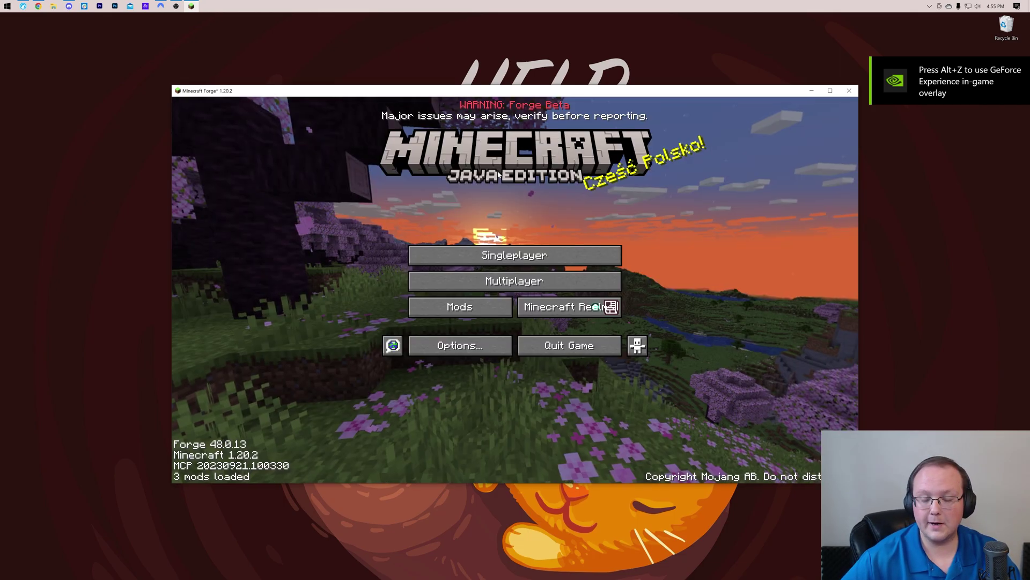
- Join the SimpleGameHosting.com multiplayer server and walk forward toward the campfire
{"action": "left_click", "coordinate": [513, 281]}
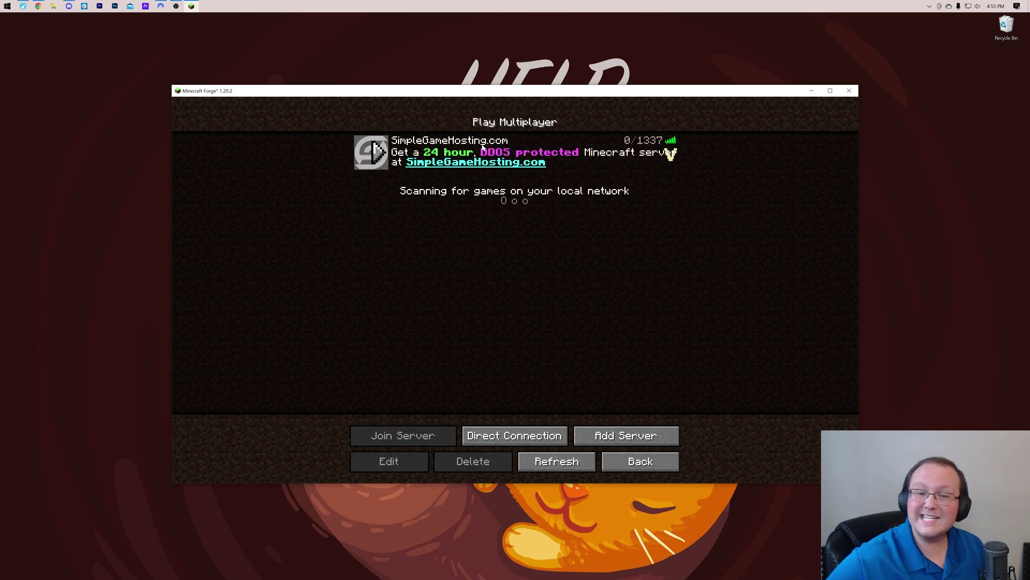
{"action": "double_click", "coordinate": [481, 146]}
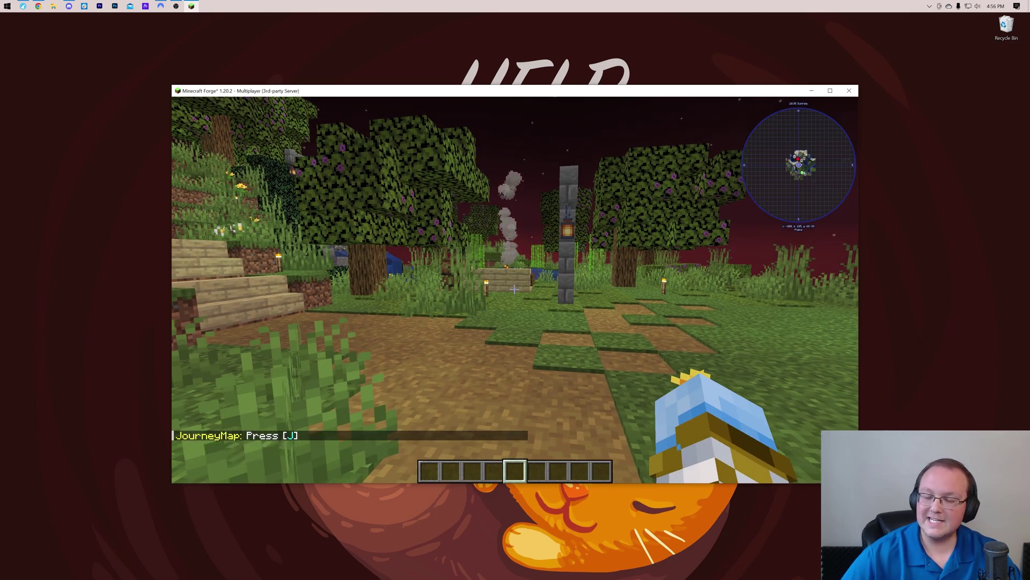
{"action": "key", "text": "w"}
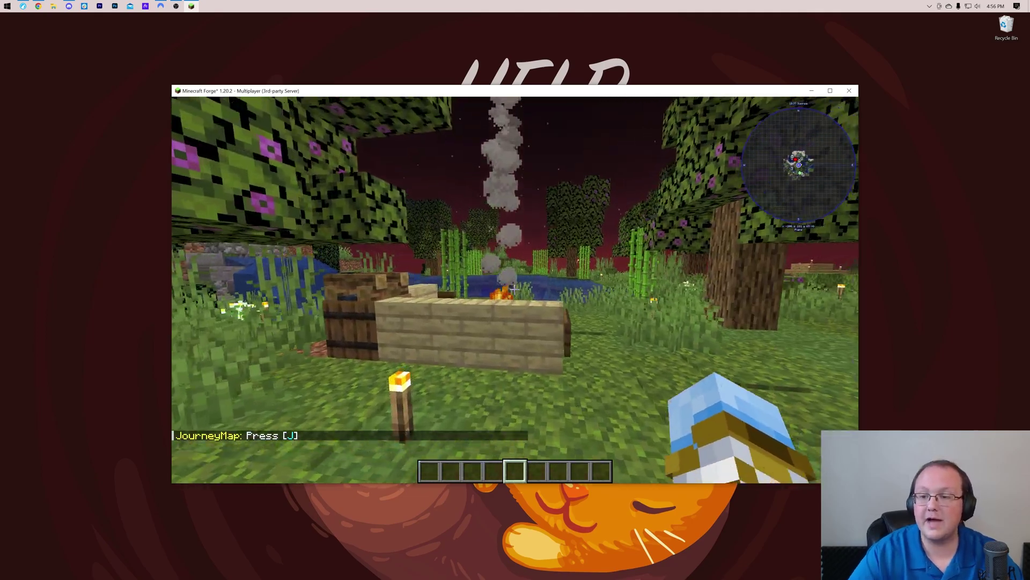
- Open JourneyMap's full-screen map, dismiss its About page, zoom the map in and out, and return to the game
{"action": "key", "text": "j"}
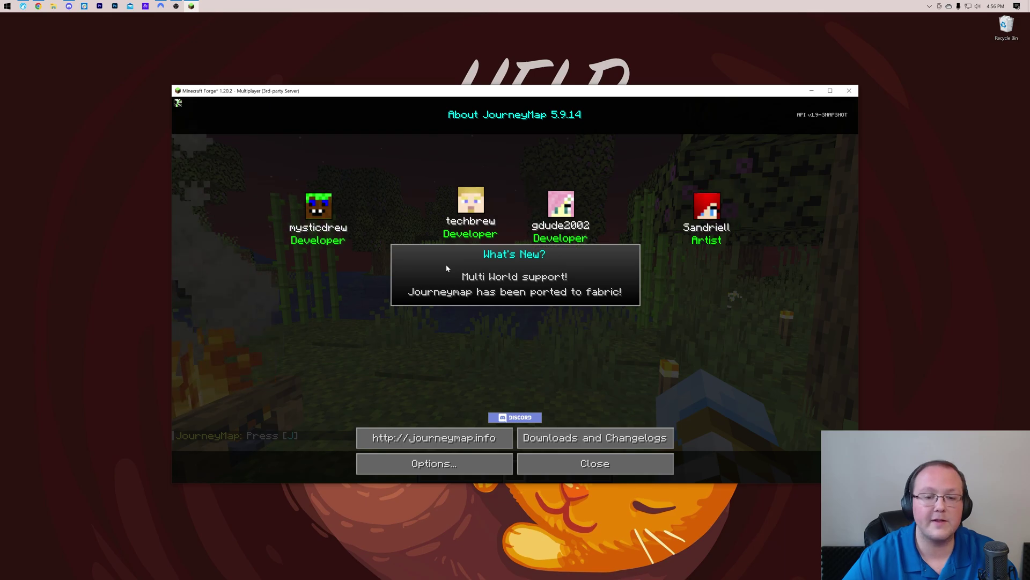
{"action": "left_click", "coordinate": [612, 473]}
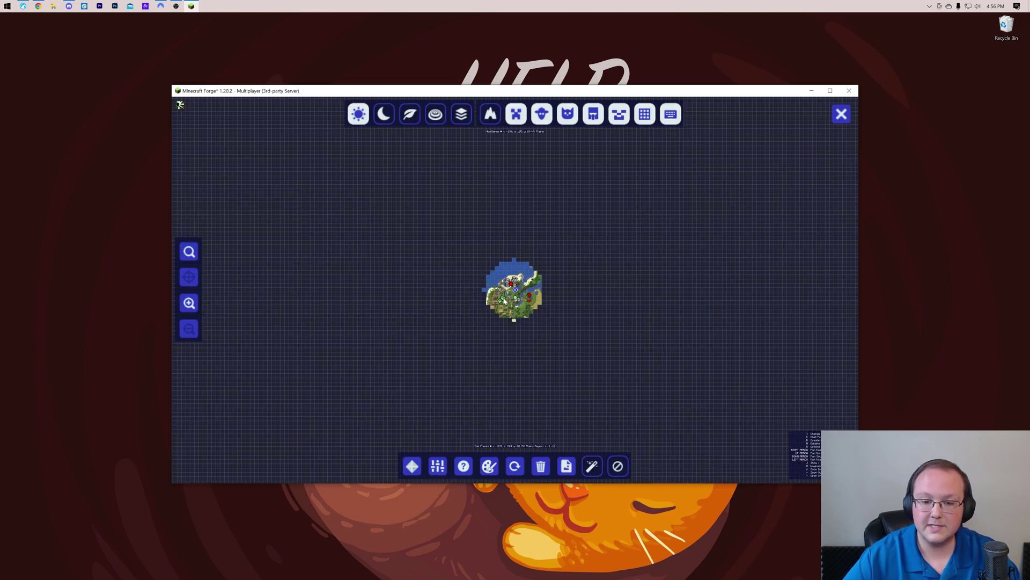
{"action": "scroll", "coordinate": [505, 301], "scroll_direction": "up", "scroll_amount": 4}
{"action": "scroll", "coordinate": [511, 290], "scroll_direction": "down", "scroll_amount": 4}
{"action": "key", "text": "Escape"}
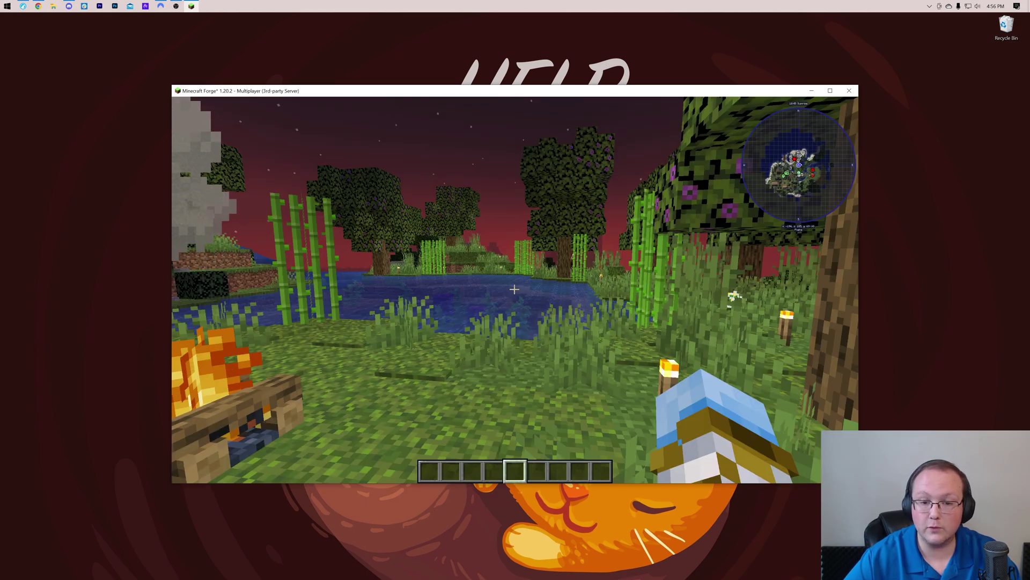
- Fly from the campfire across the island and over the village to the sea, exploring terrain for the minimap
{"action": "key", "text": "w"}
{"action": "key", "text": "space"}
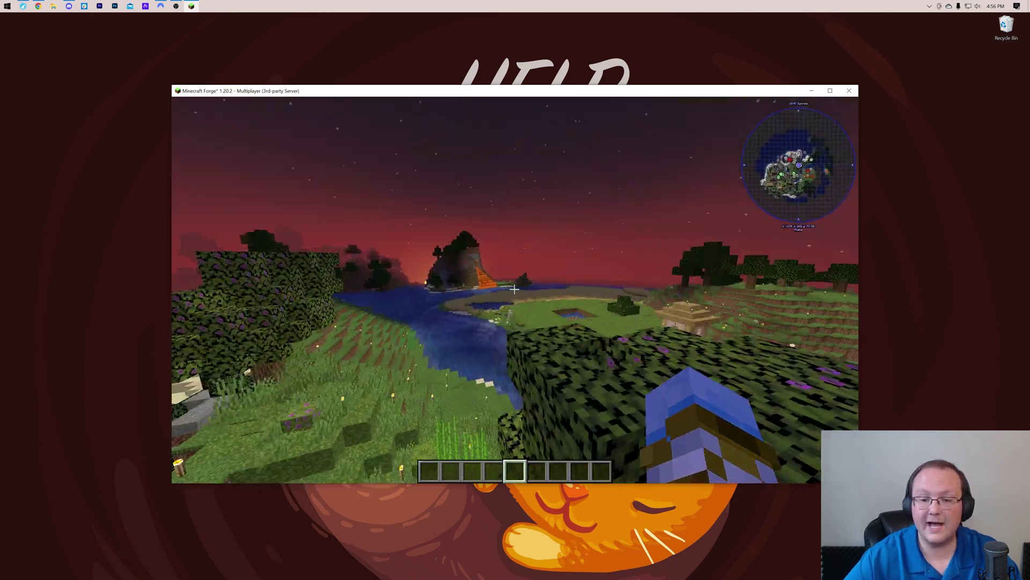
{"action": "key", "text": "w"}
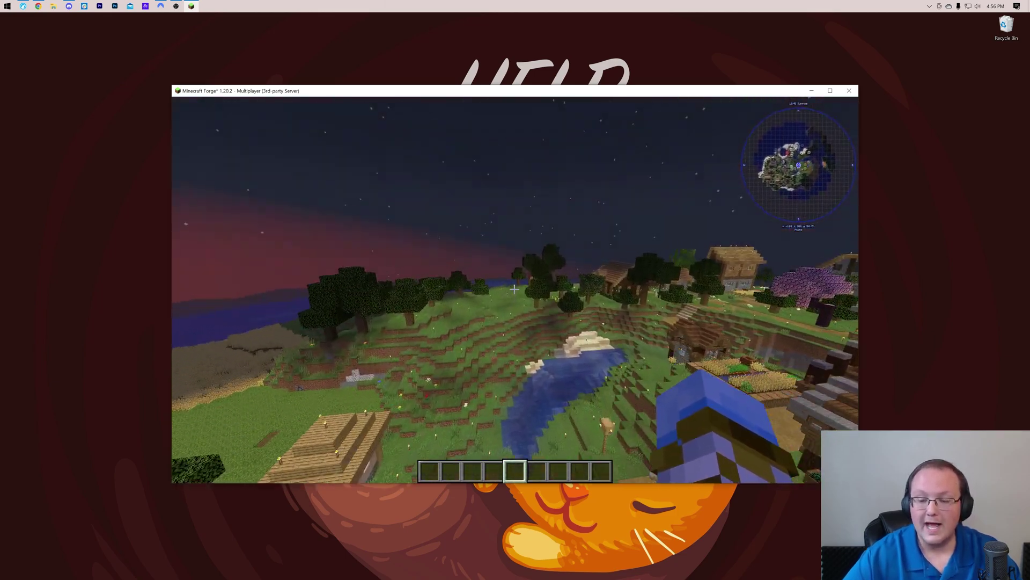
{"action": "key", "text": "w"}
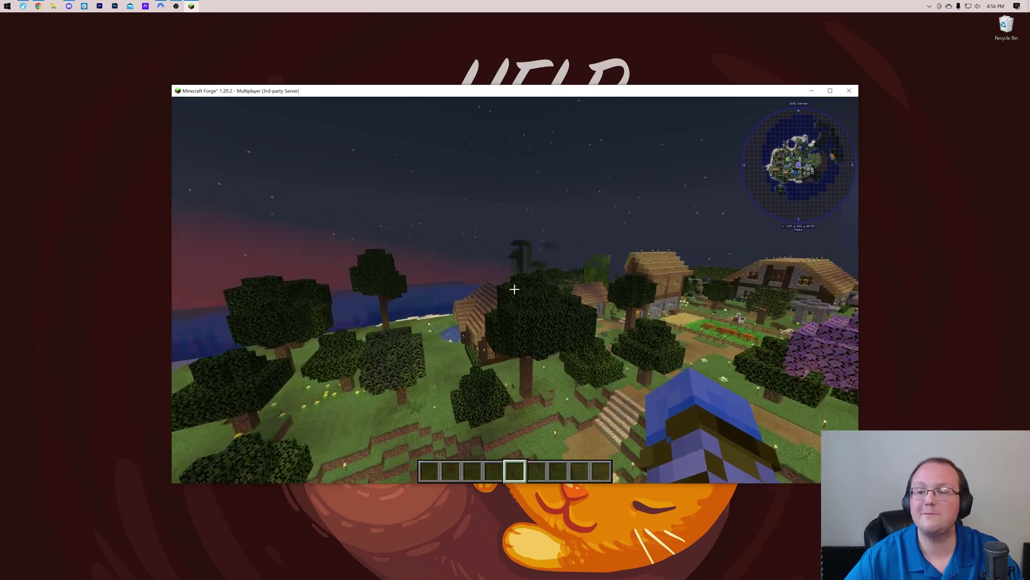
{"action": "key", "text": "w"}
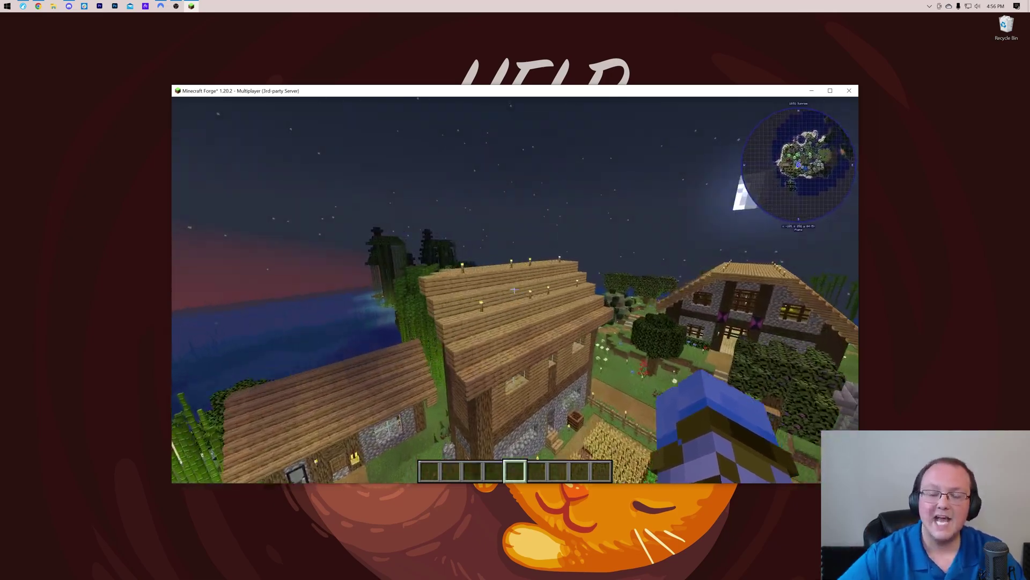
{"action": "type", "text": "w"}
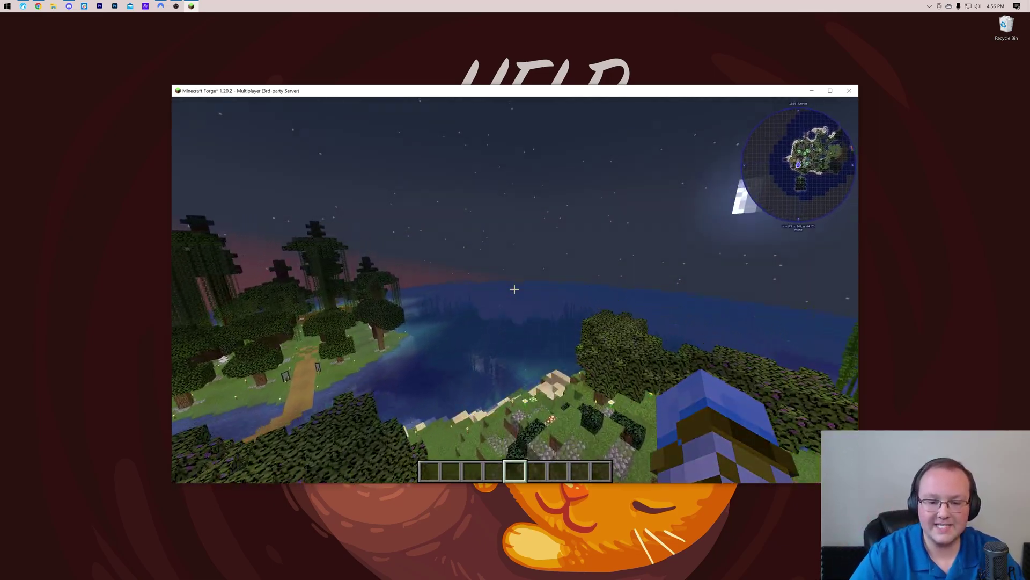
- Set the world time with /time set day and fly around over the sea back to the village
{"action": "type", "text": "/time set day"}
{"action": "key", "text": "Tab"}
{"action": "key", "text": "Return"}
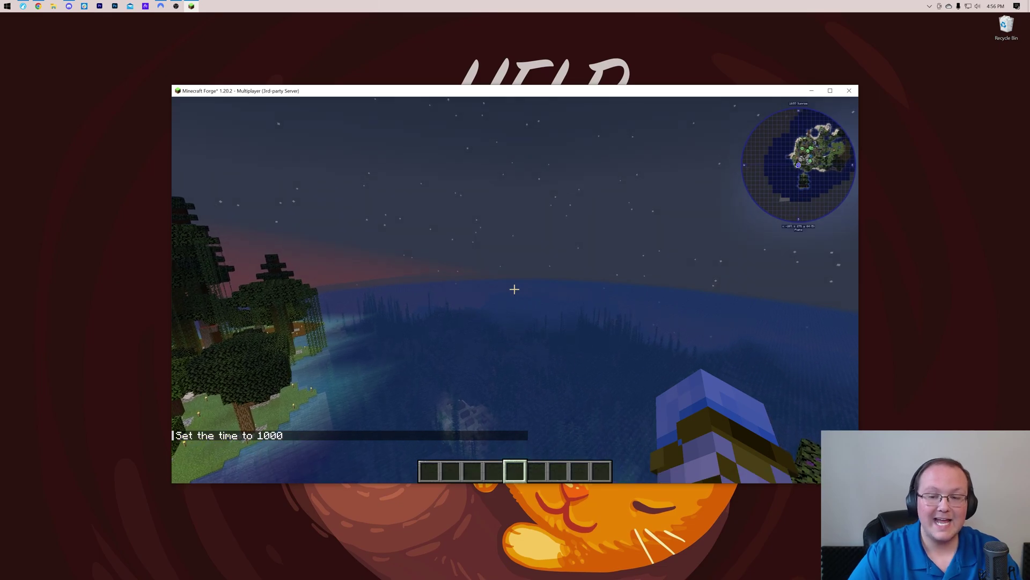
{"action": "key", "text": "w"}
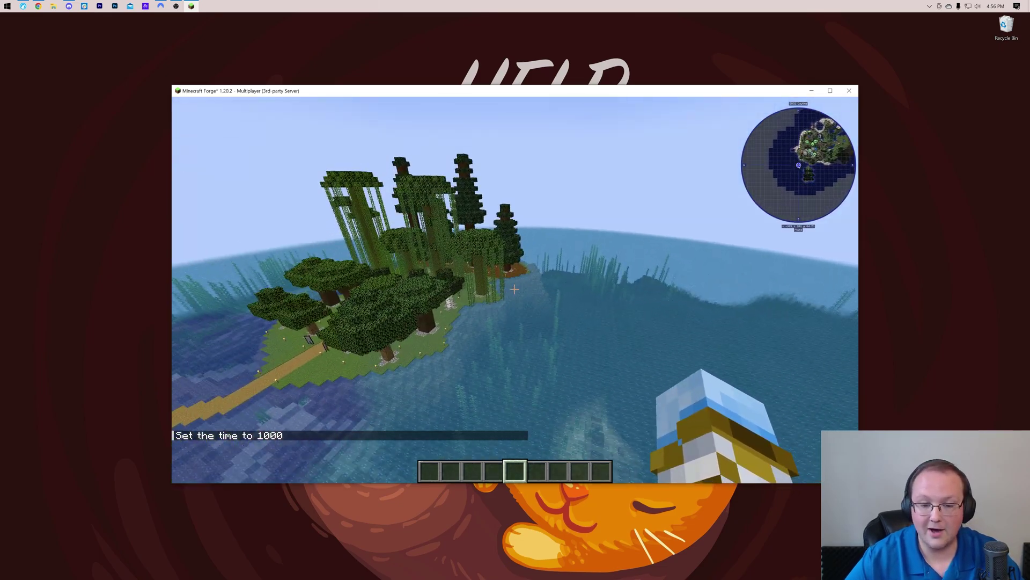
{"action": "key", "text": "w"}
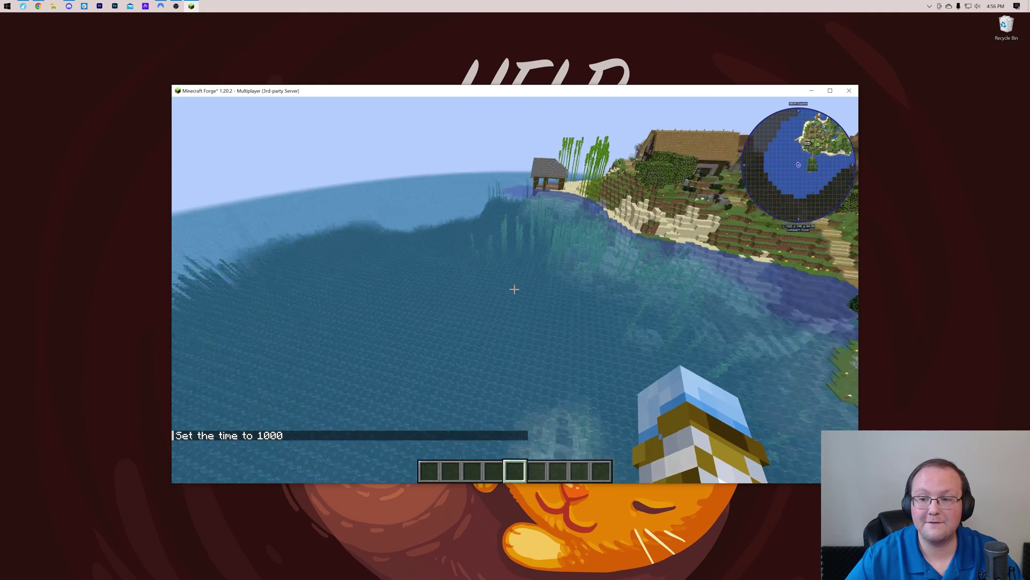
{"action": "key", "text": "w"}
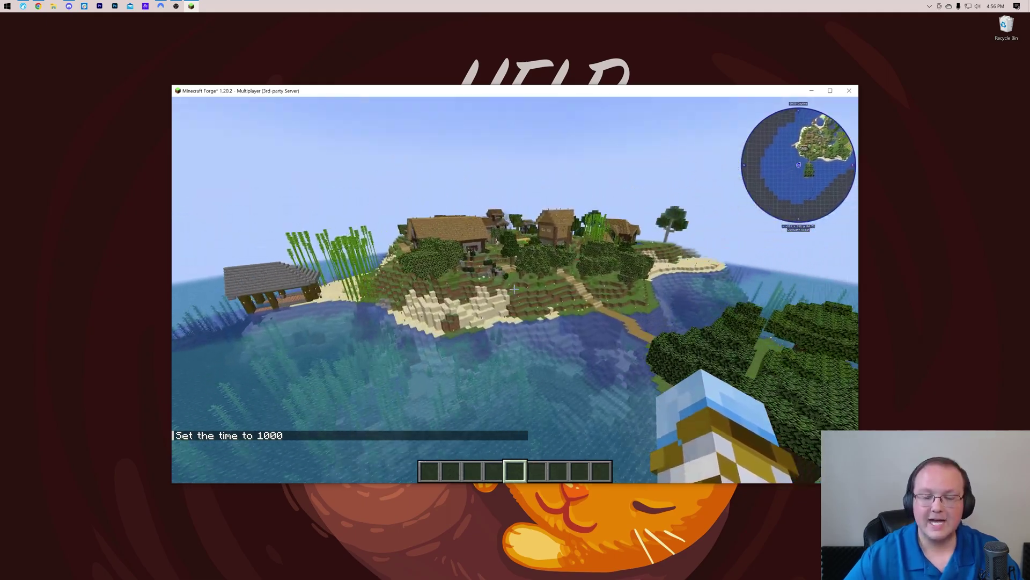
{"action": "key", "text": "w"}
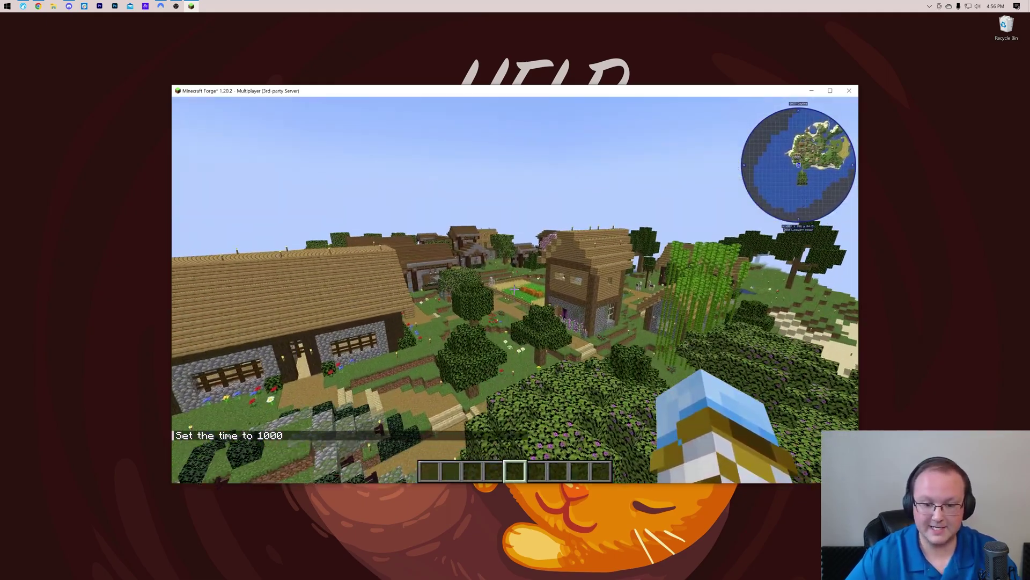
- Create a JourneyMap waypoint named Spawn in the village at X -258, Z 255, Y 70 and return to the game
{"action": "key", "text": "j"}
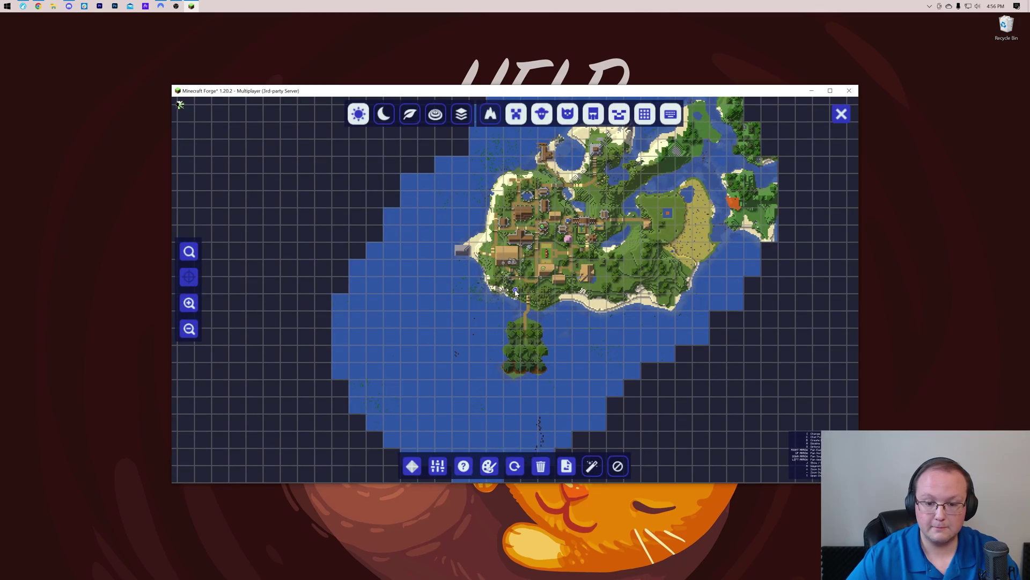
{"action": "left_click_drag", "start_coordinate": [633, 268], "coordinate": [494, 355]}
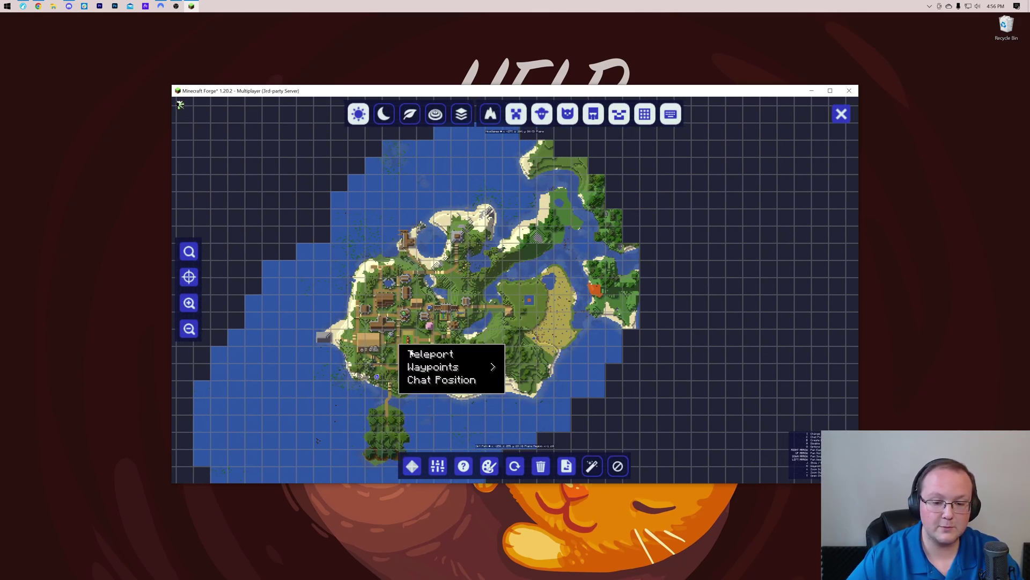
{"action": "mouse_move", "coordinate": [426, 370]}
{"action": "left_click", "coordinate": [507, 366]}
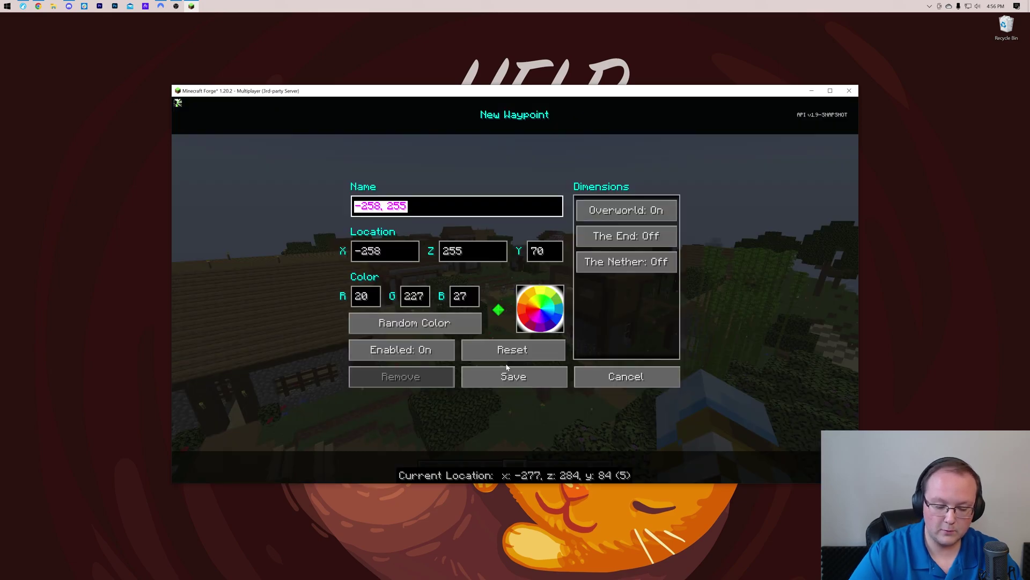
{"action": "left_click", "coordinate": [507, 368]}
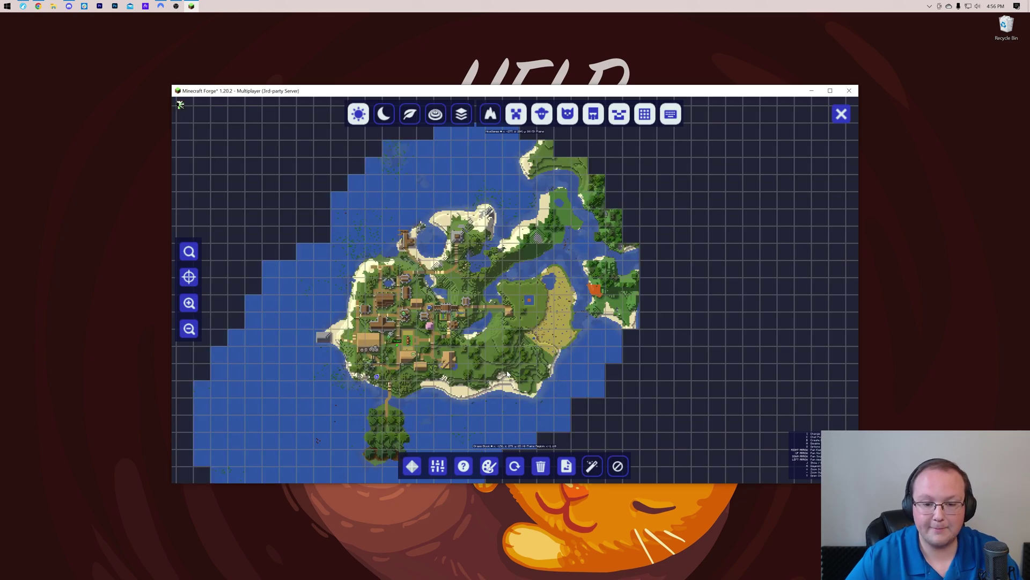
{"action": "key", "text": "Escape"}
{"action": "key", "text": "w"}
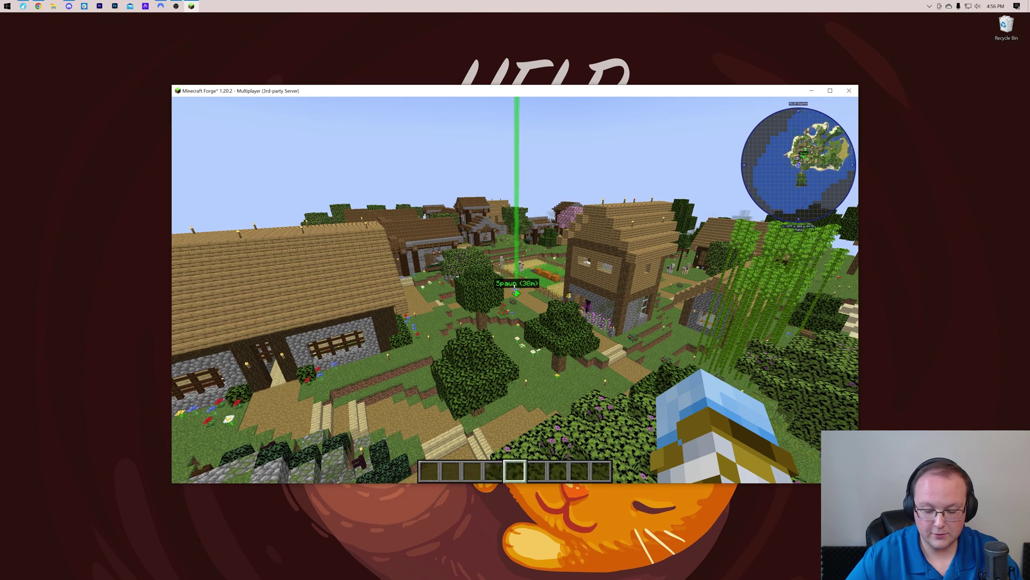
- Teleport from the JourneyMap full-screen map to the land northeast of the village island
{"action": "key", "text": "j"}
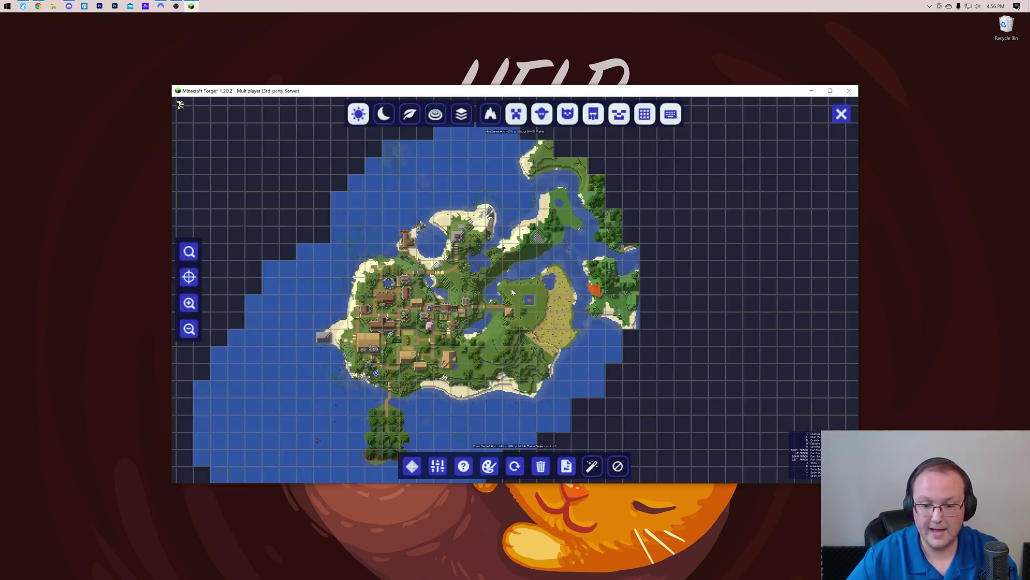
{"action": "right_click", "coordinate": [567, 167]}
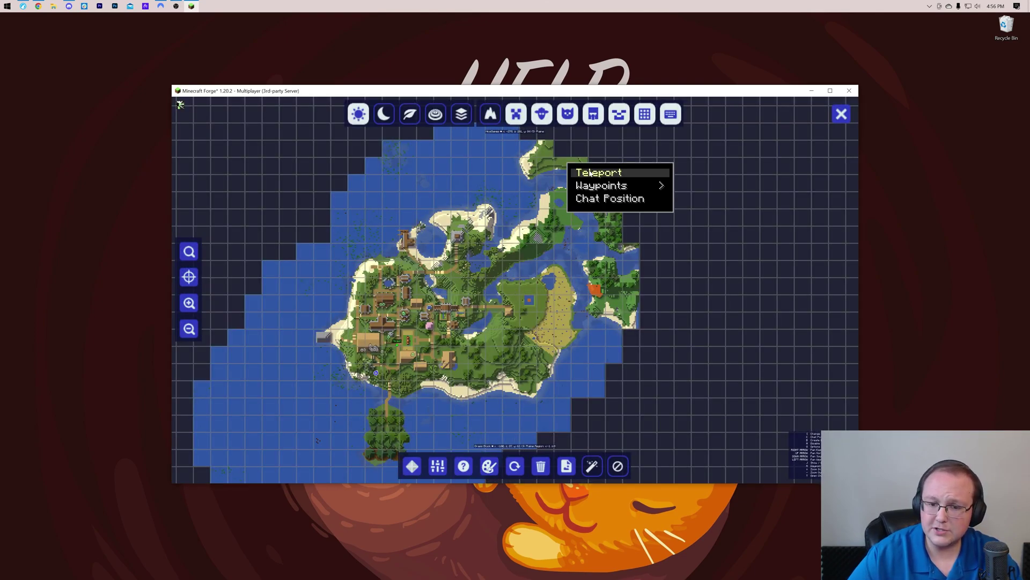
{"action": "left_click", "coordinate": [590, 170]}
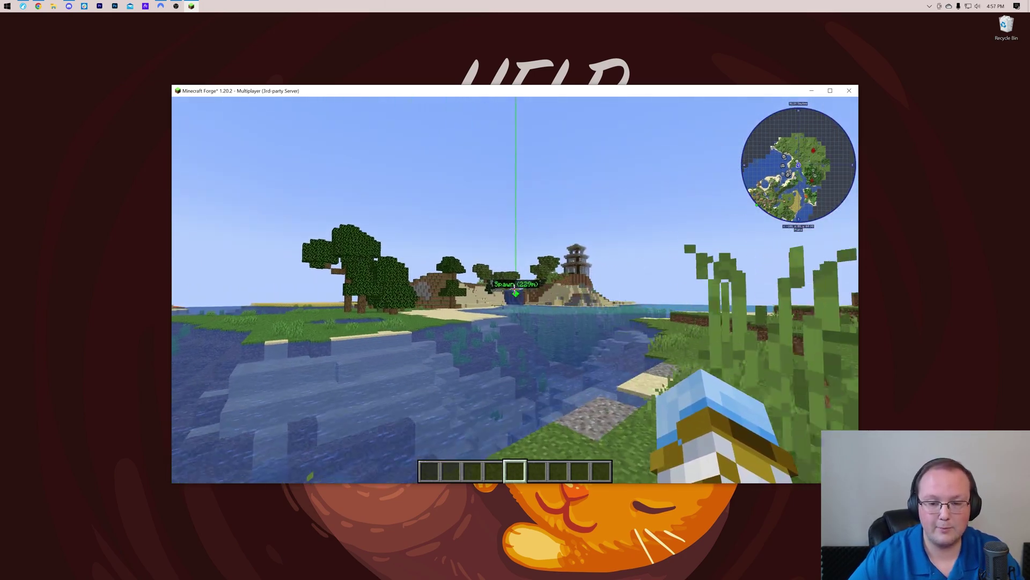
- Teleport back to the village near the Spawn waypoint using the full-screen map, and walk along the path past the house
{"action": "key", "text": "j"}
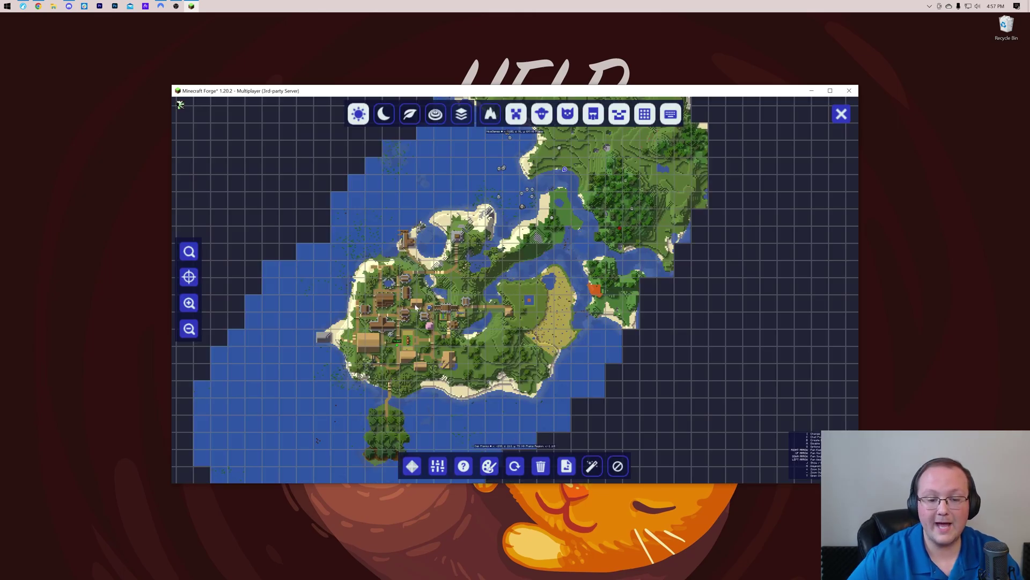
{"action": "right_click", "coordinate": [408, 338]}
{"action": "left_click", "coordinate": [429, 345]}
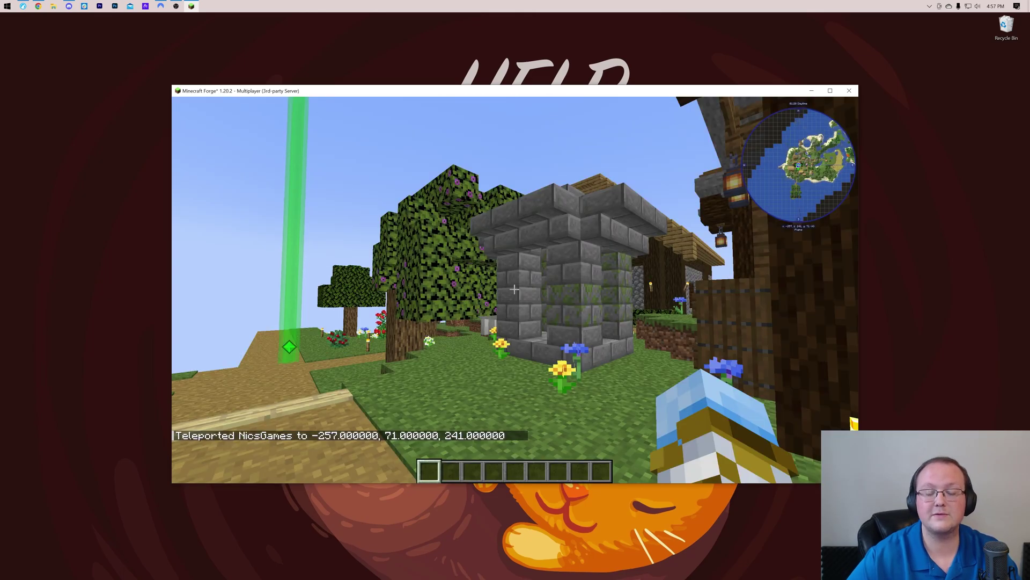
{"action": "key", "text": "w"}
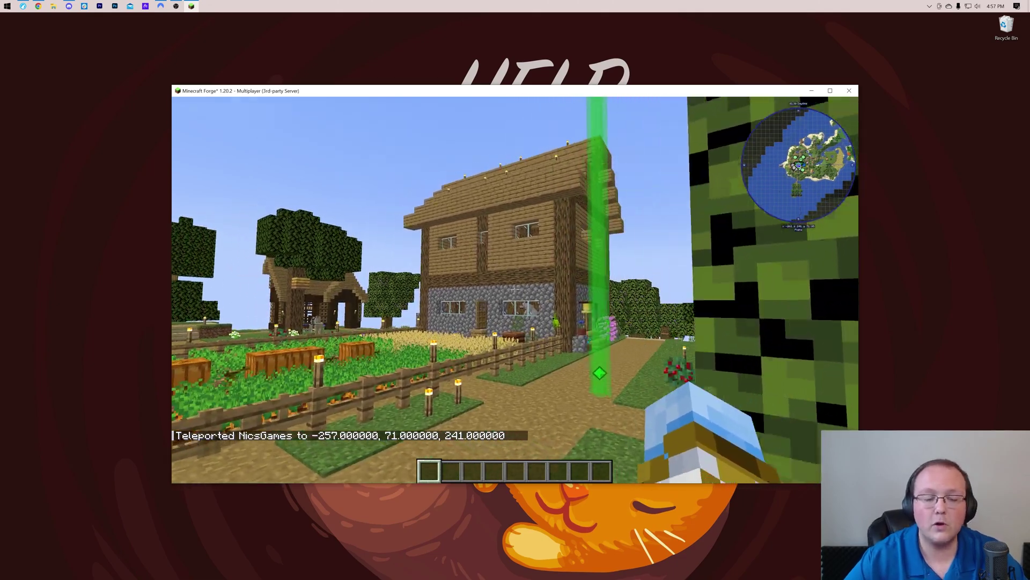
{"action": "key", "text": "w"}
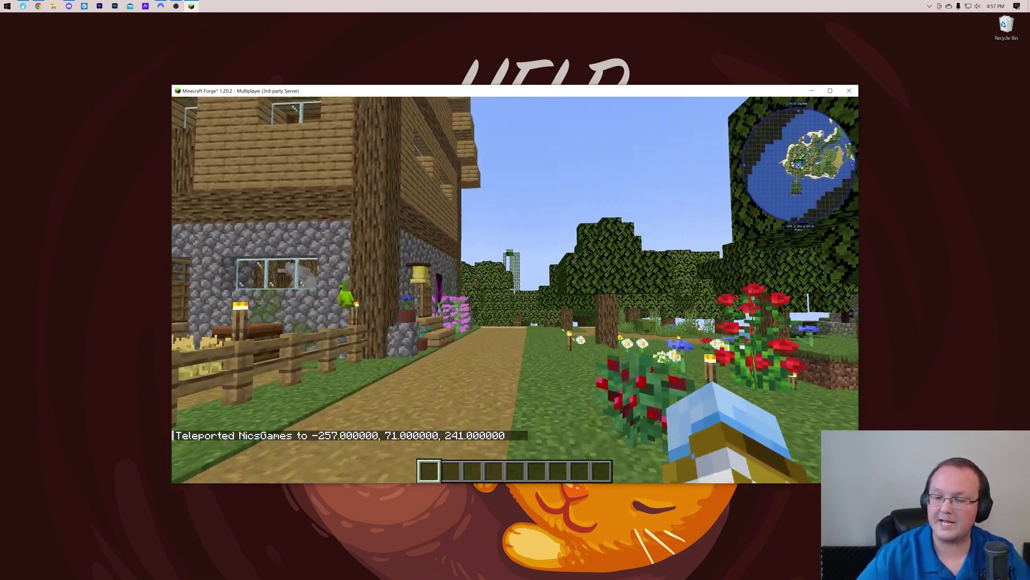
{"action": "key", "text": "w"}
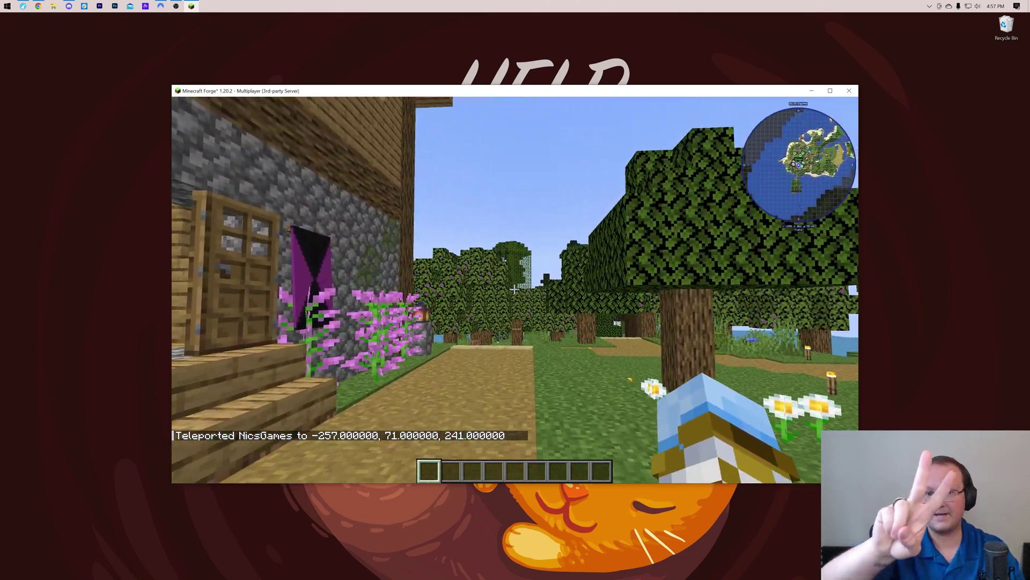